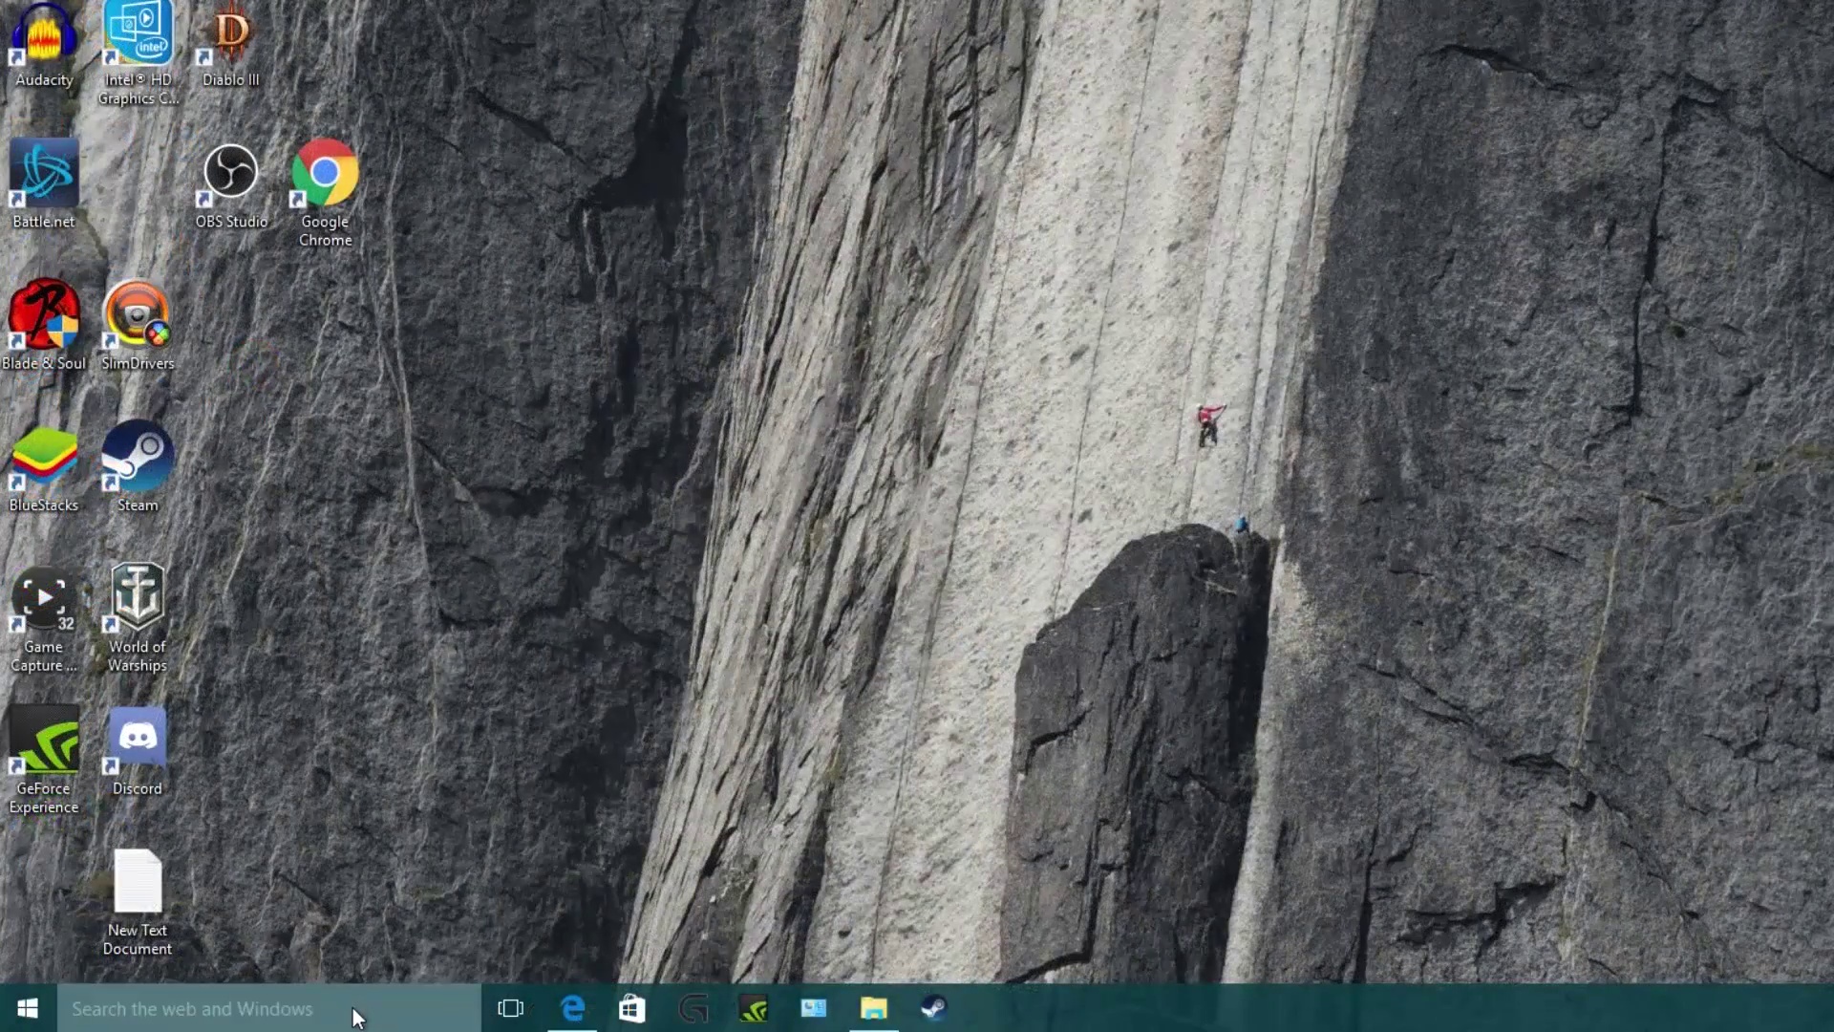
Search the taskbar for 'Device Manager' and launch the best match
left_click(277, 1013)
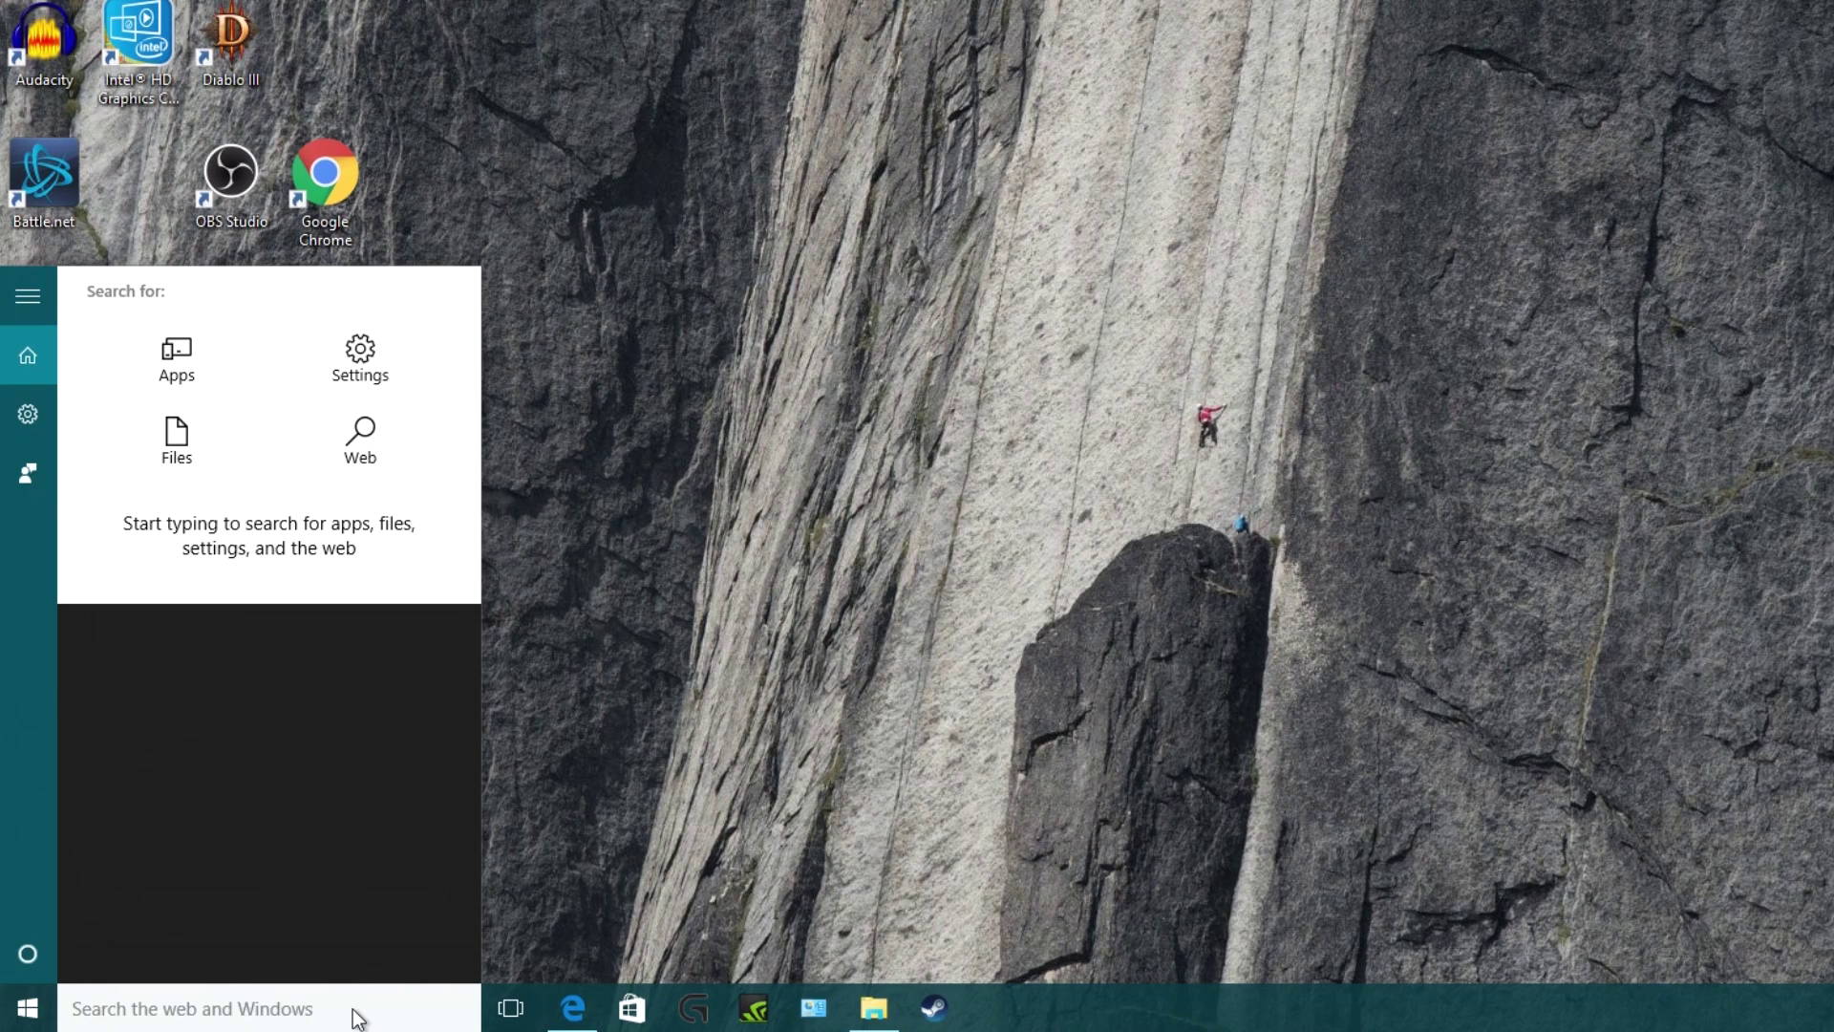
type("Devoce")
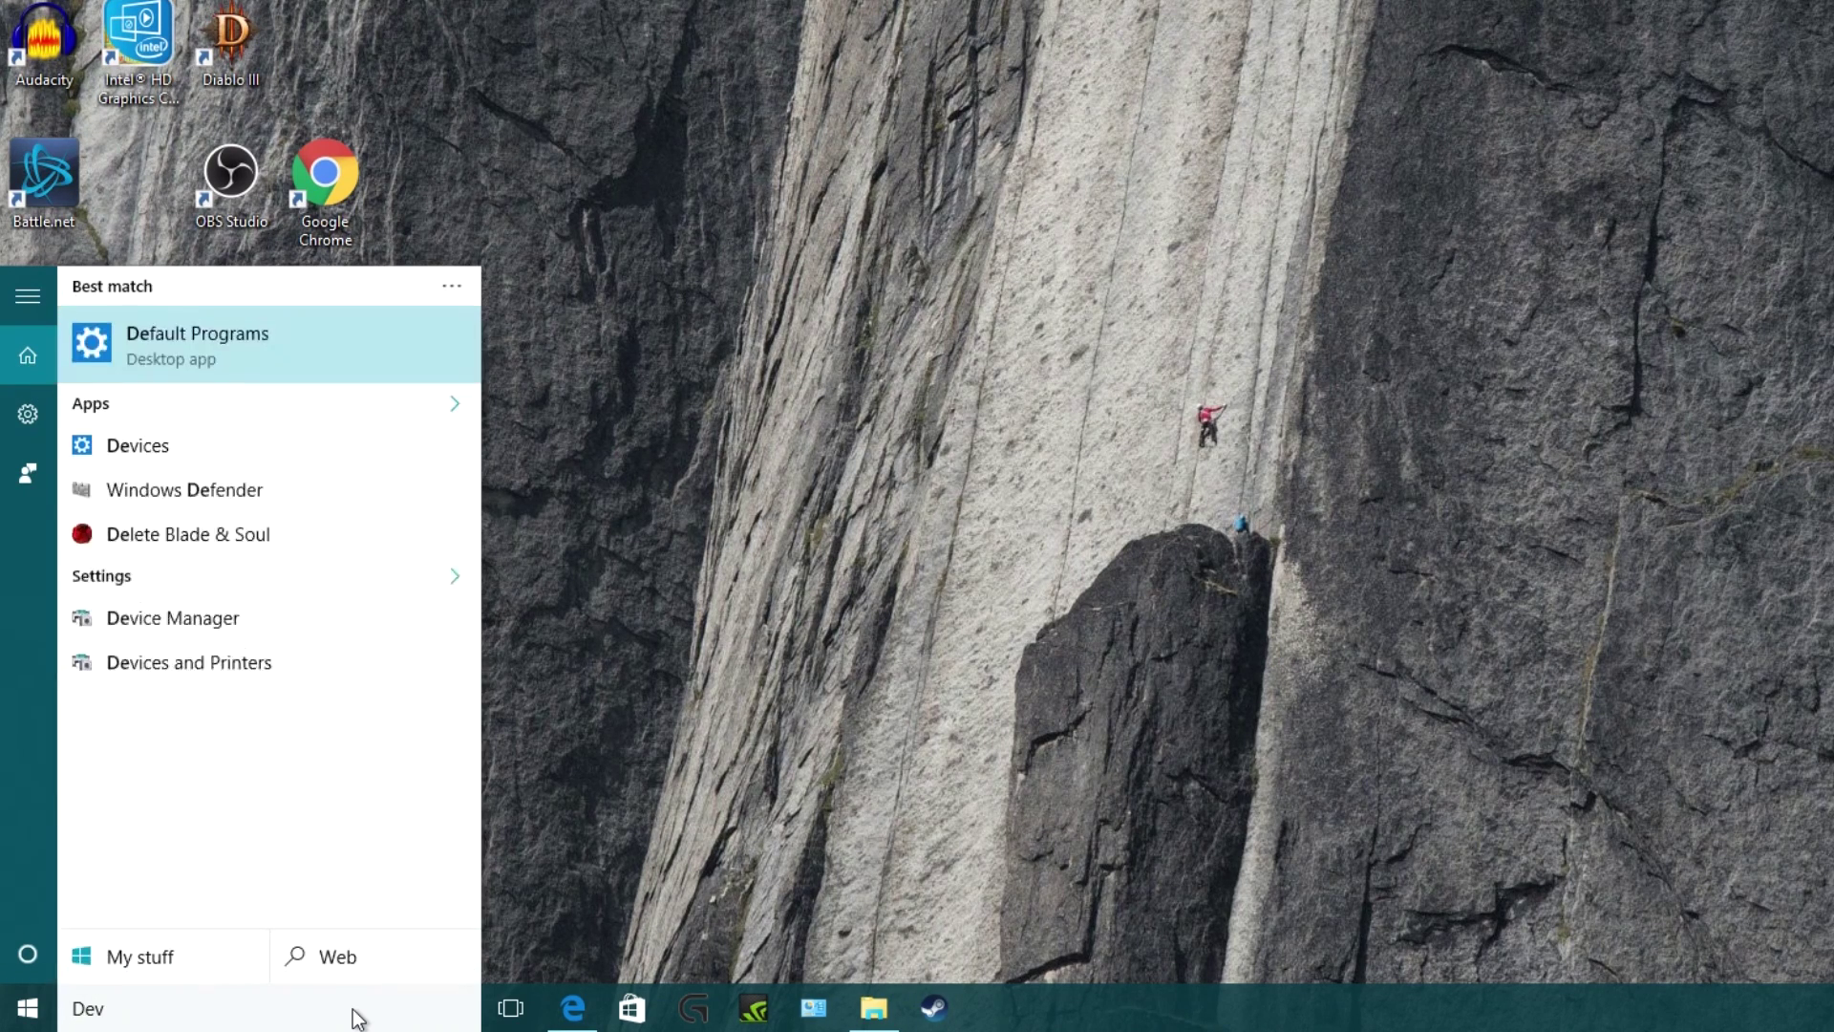
key("BackSpace")
key("BackSpace")
key("BackSpace")
type("ic")
type("e mamag")
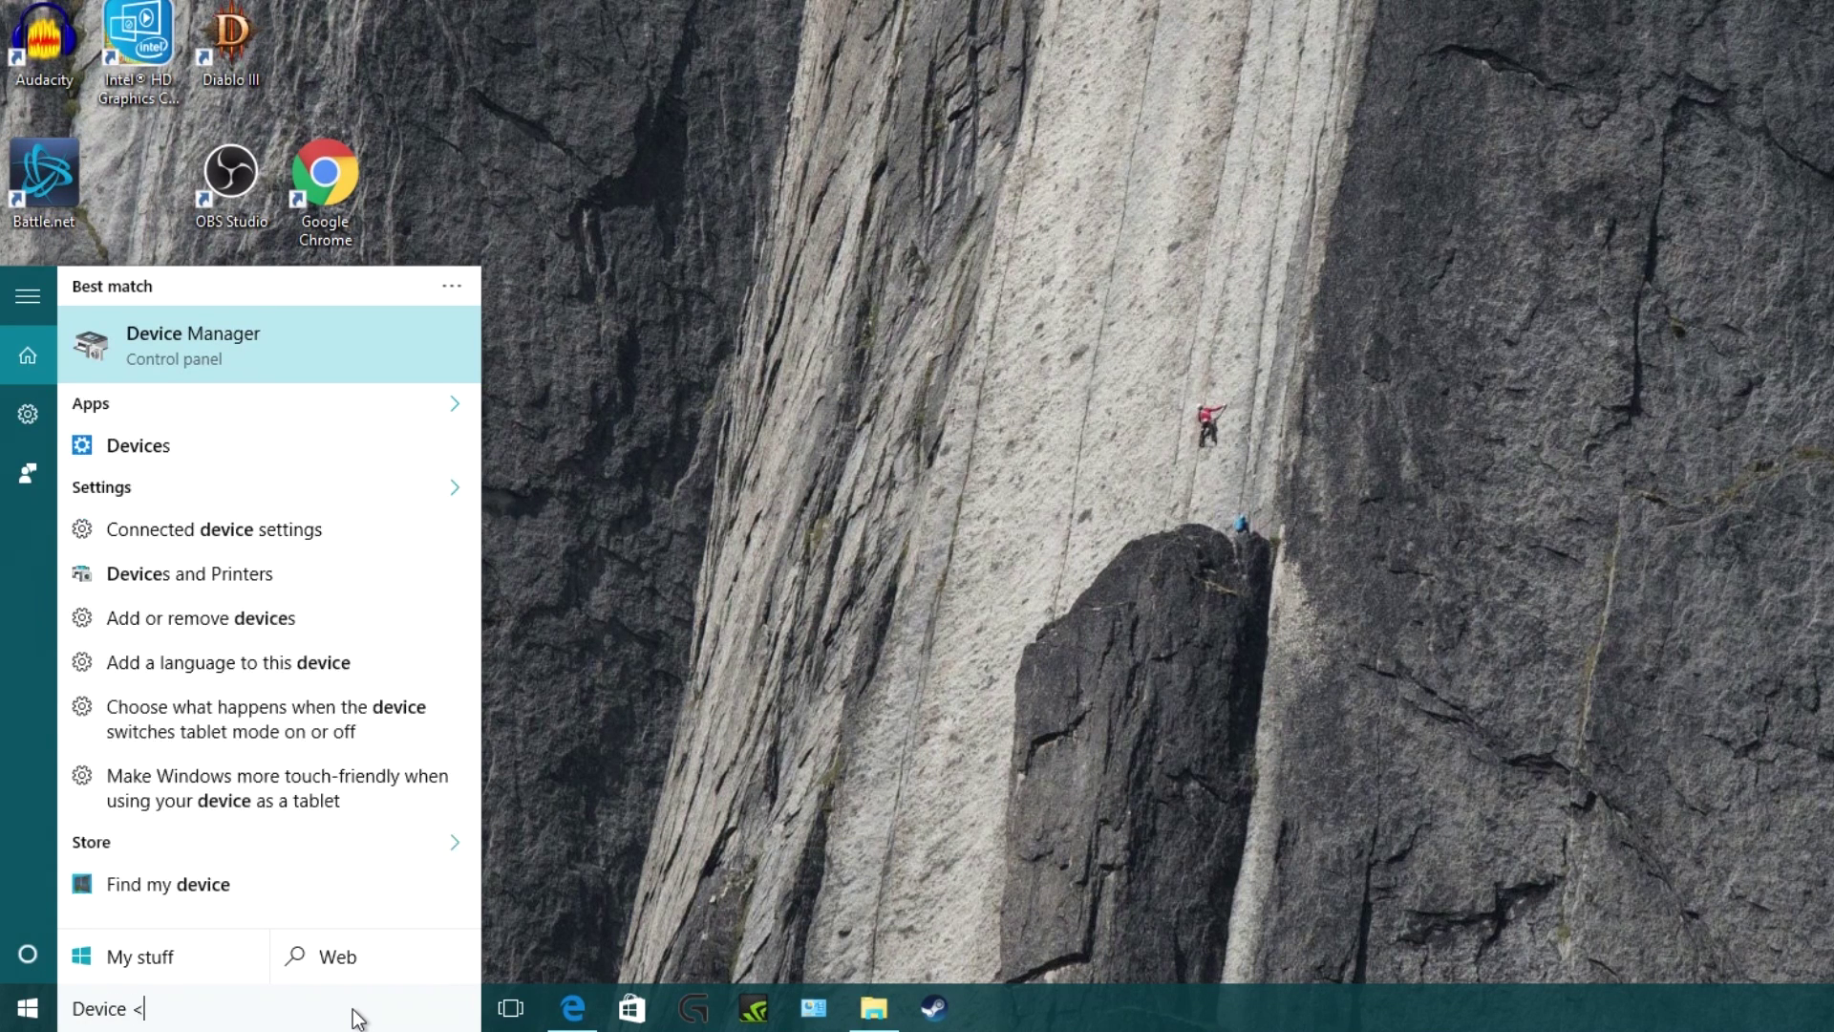
key("BackSpace")
key("BackSpace")
key("BackSpace")
key("BackSpace")
key("BackSpace")
key("BackSpace")
type("Manager")
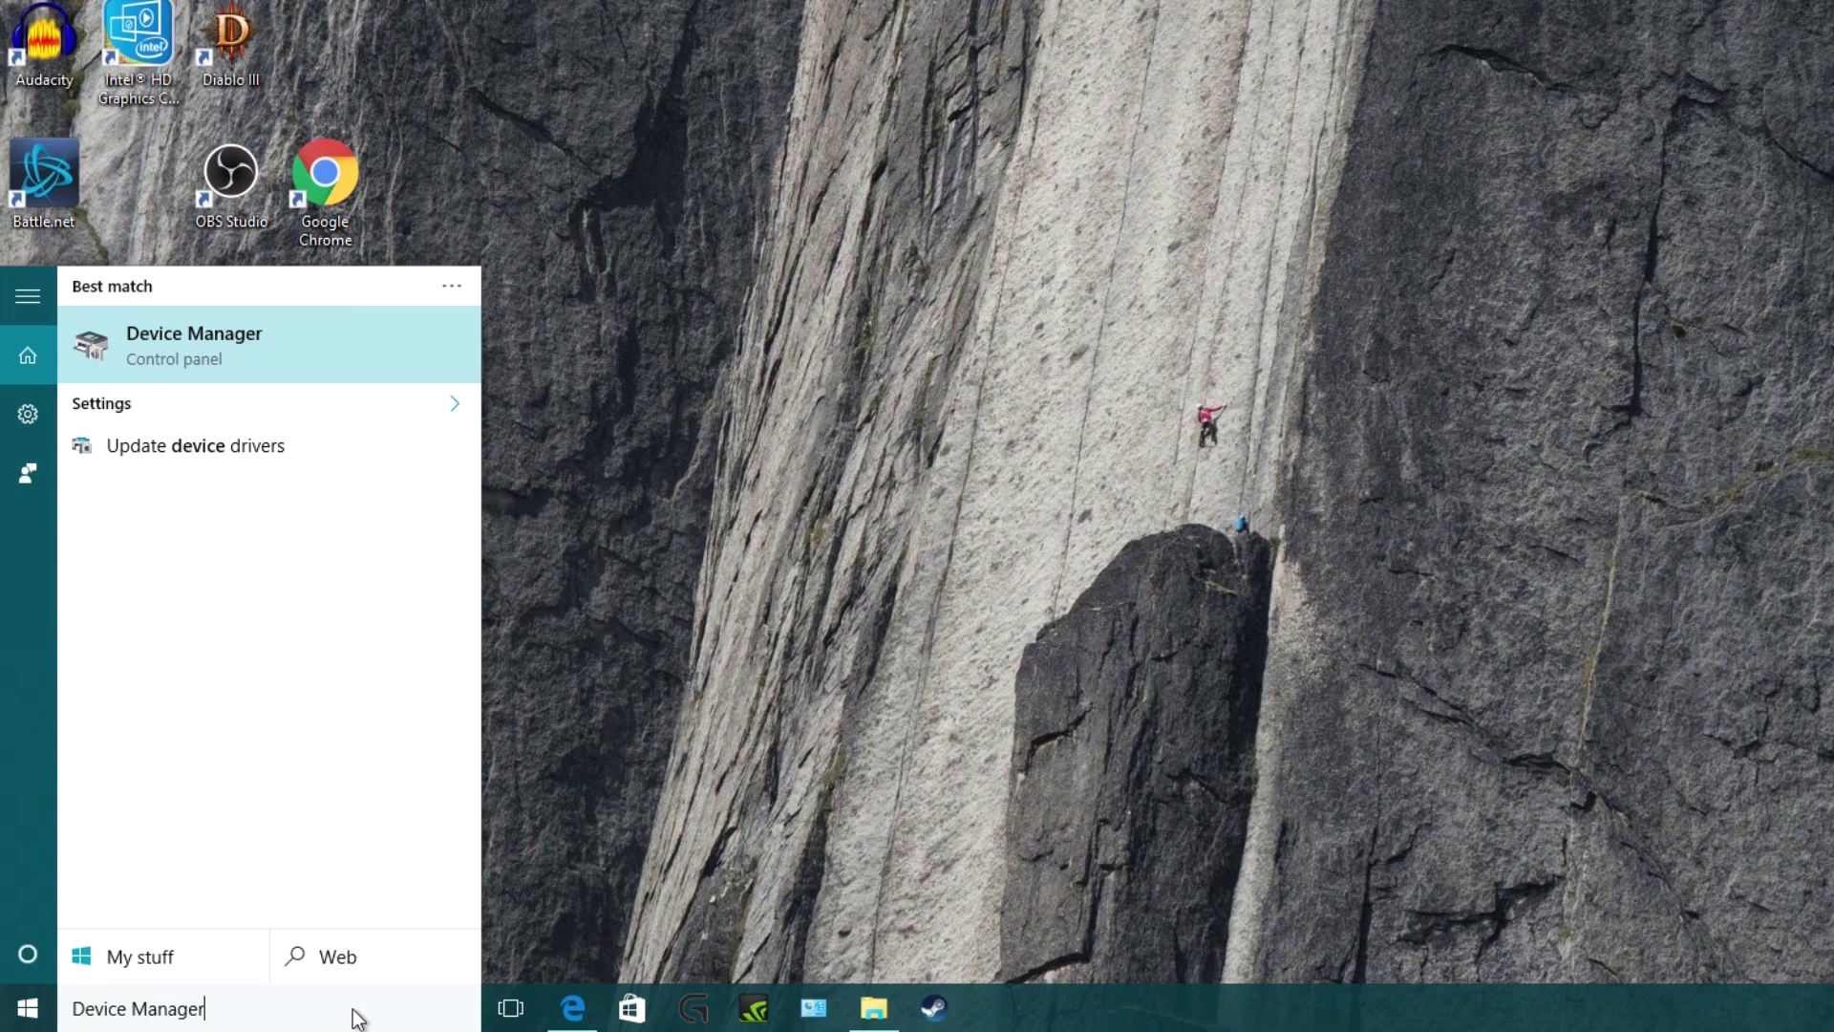
left_click(306, 378)
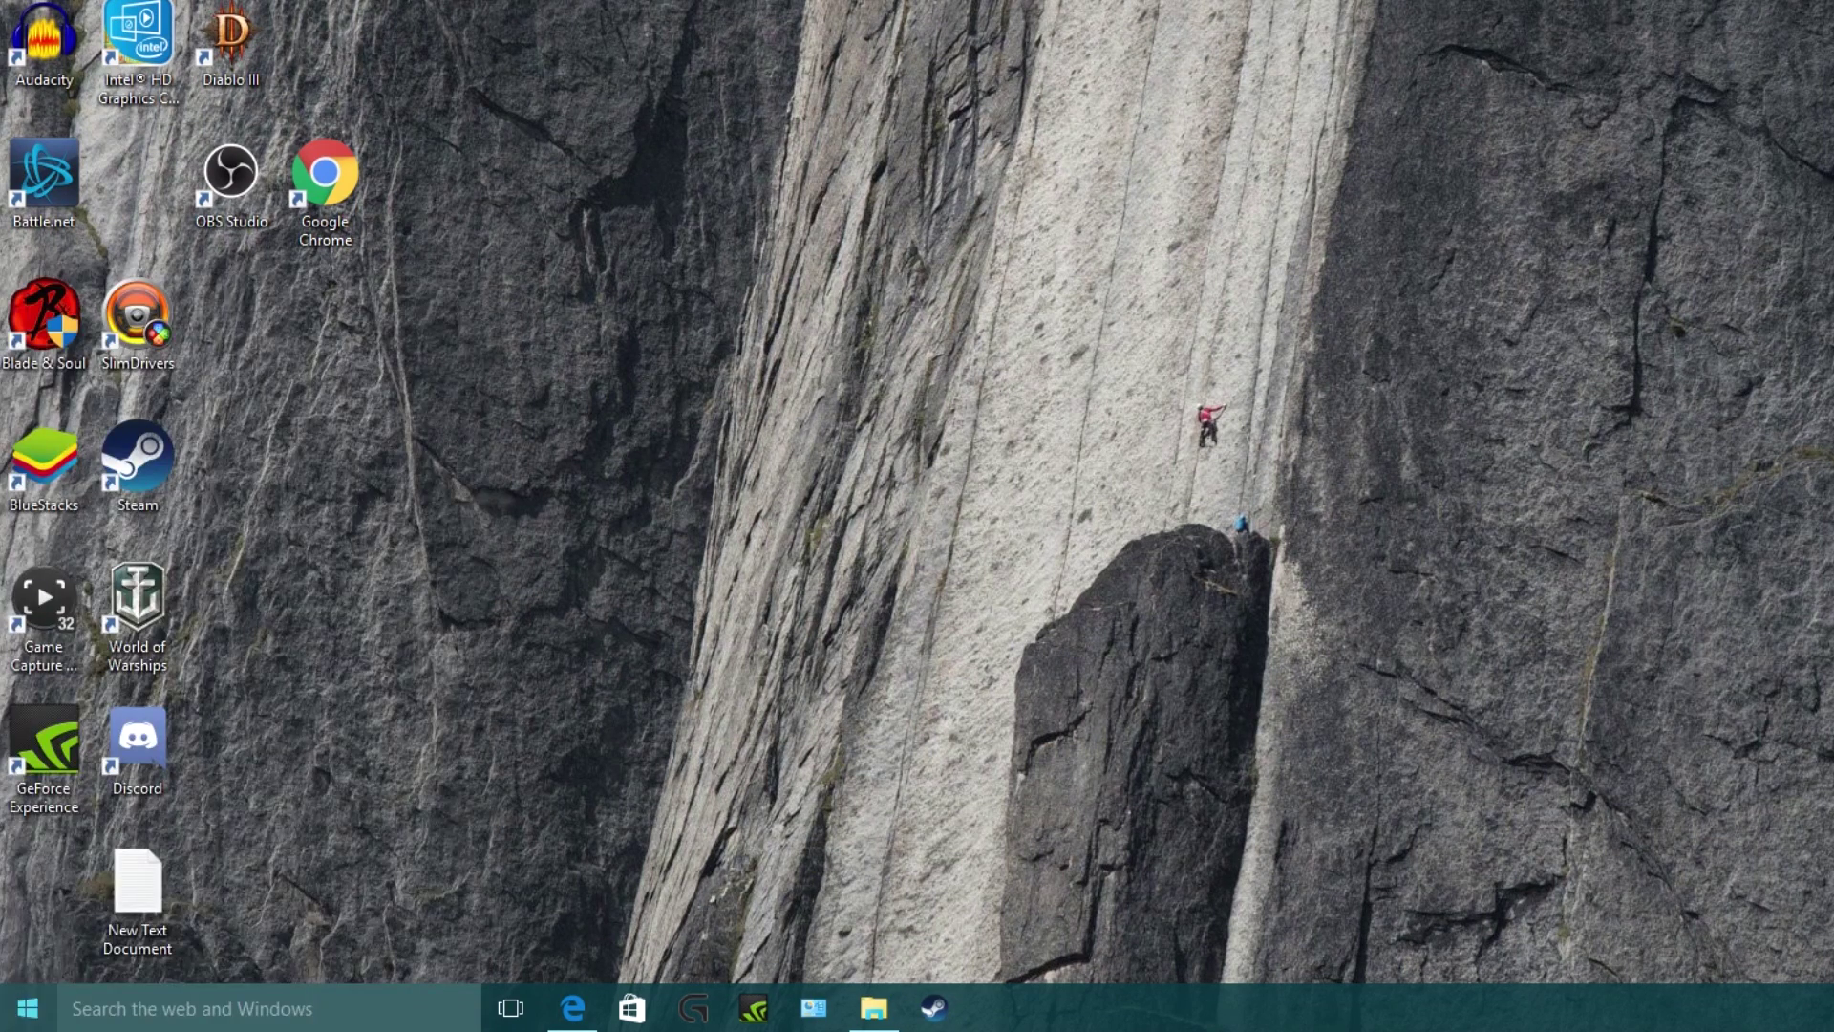
Open Device Manager through Settings > Devices > Related settings
key("super")
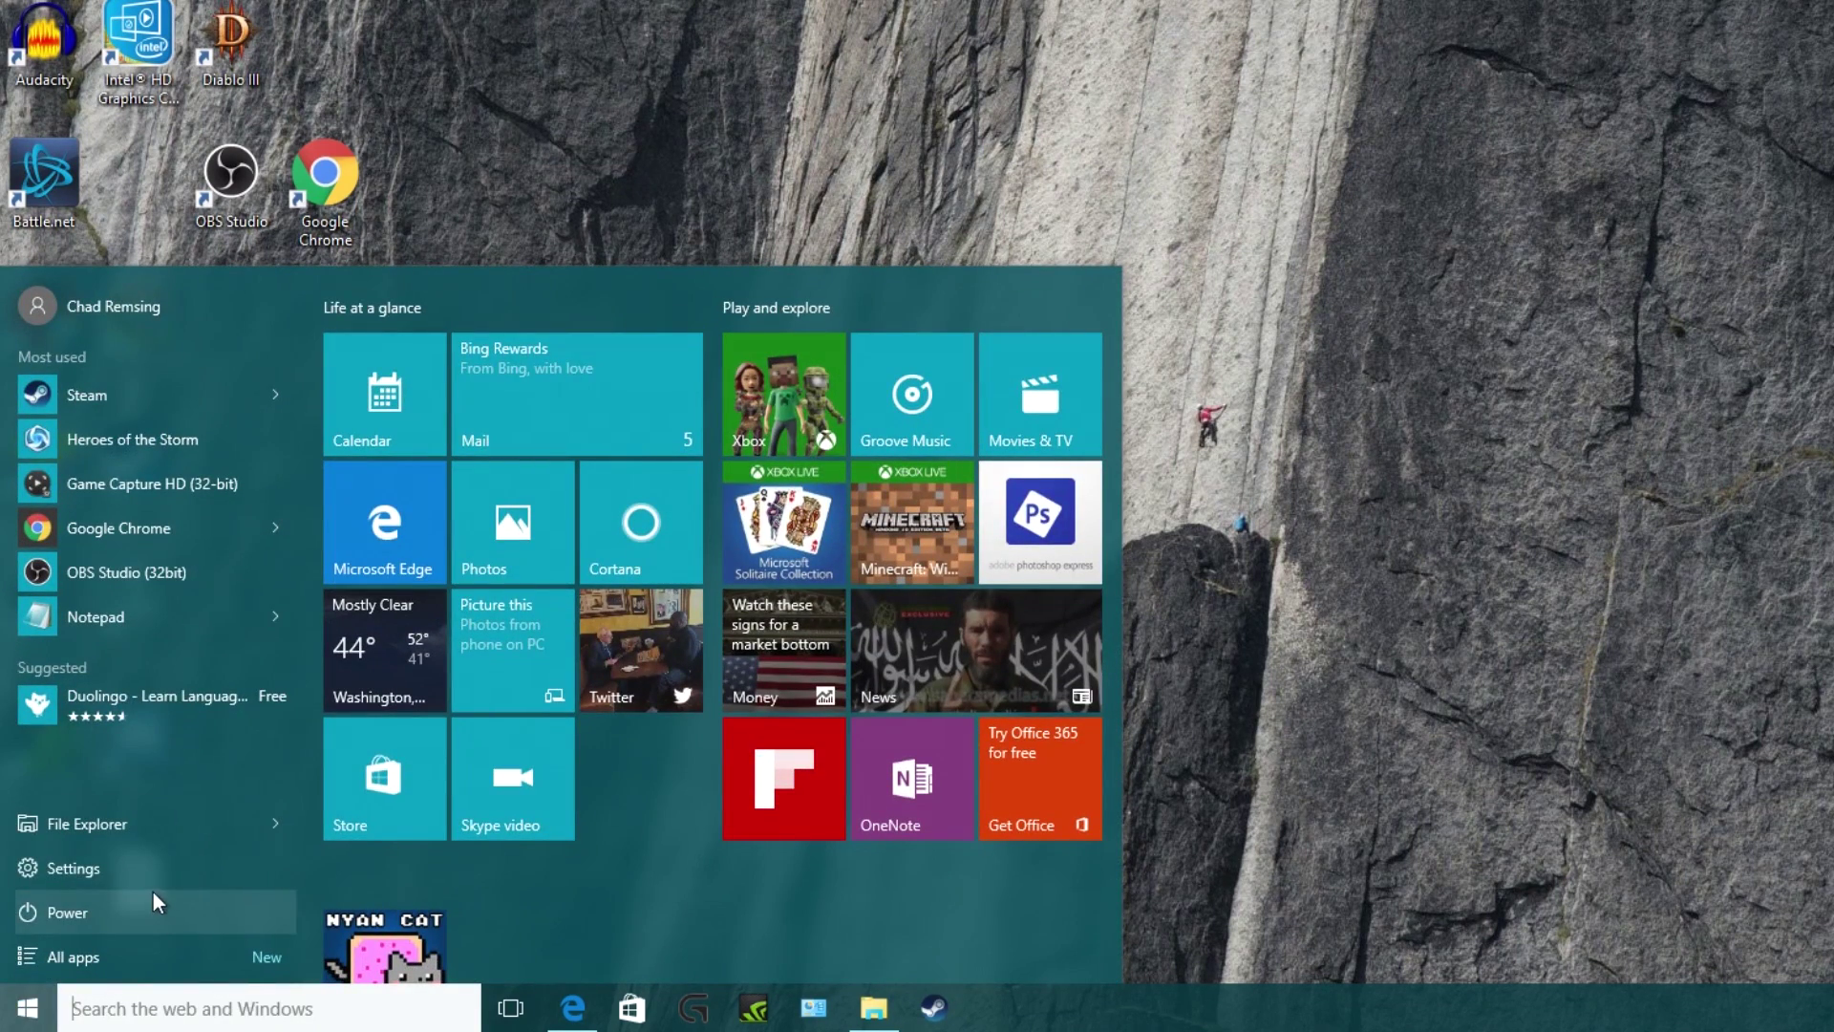
left_click(155, 872)
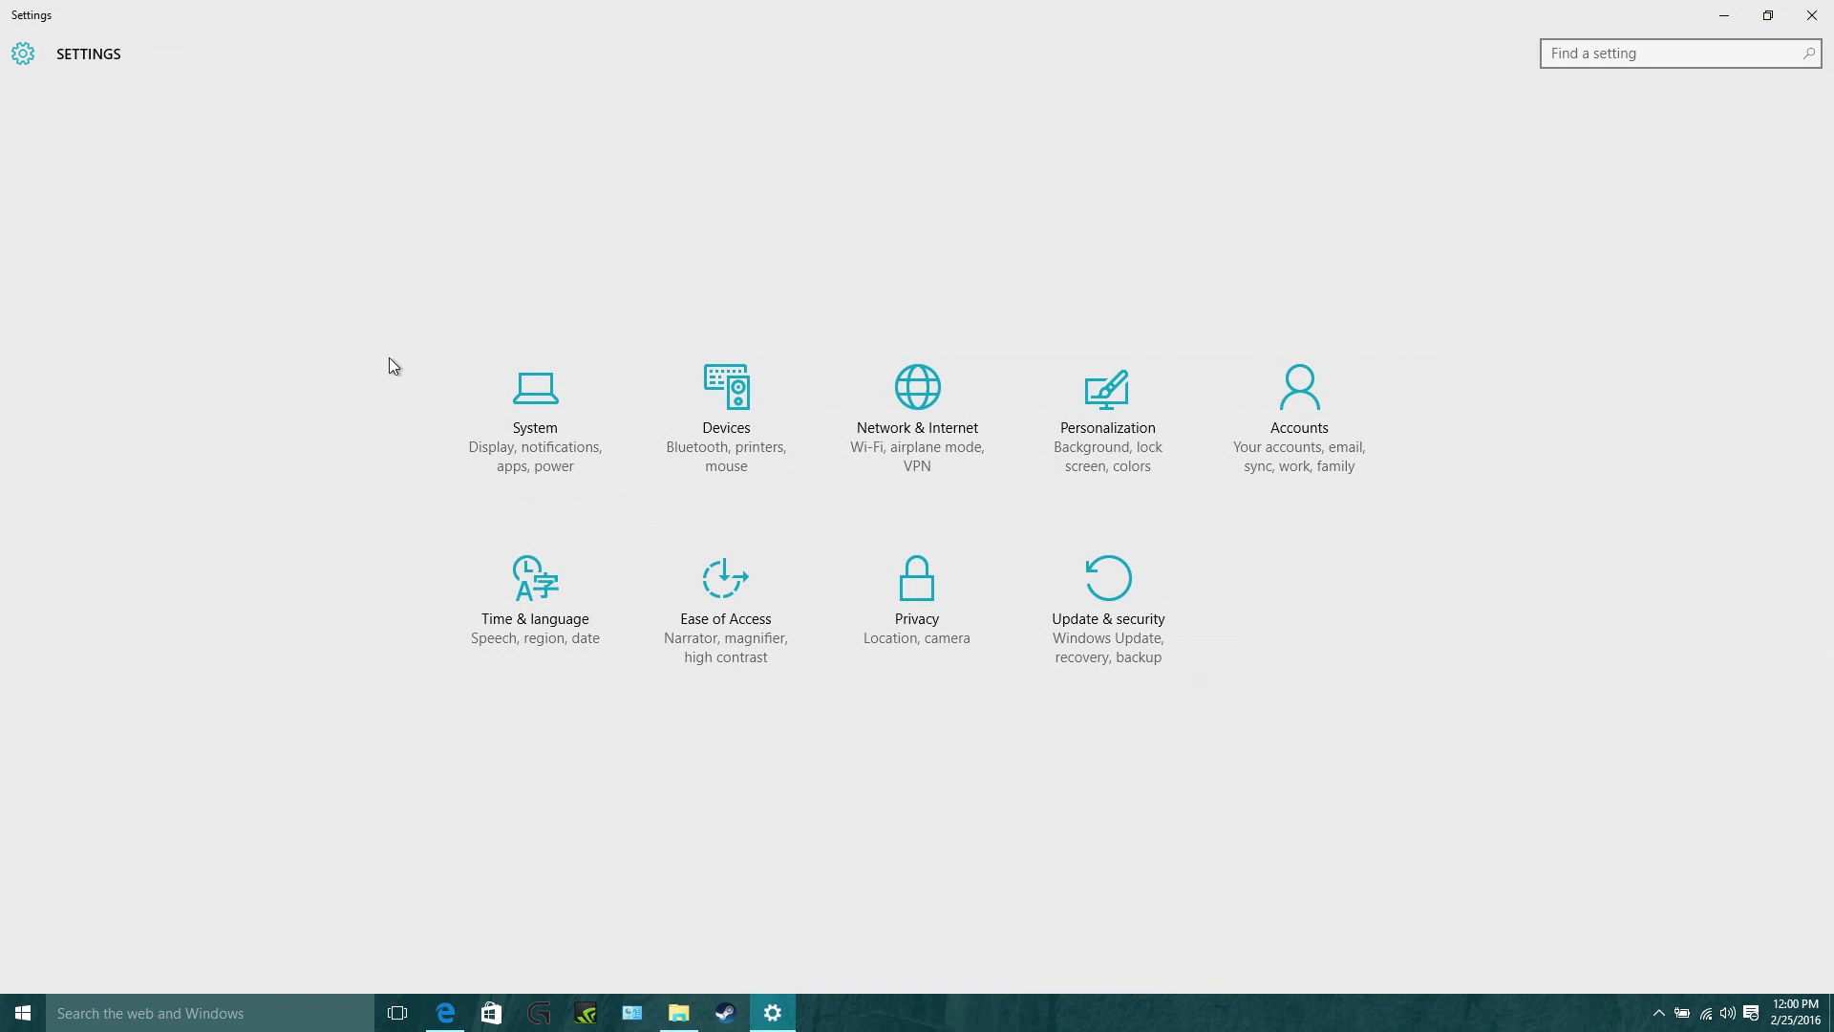
left_click(749, 434)
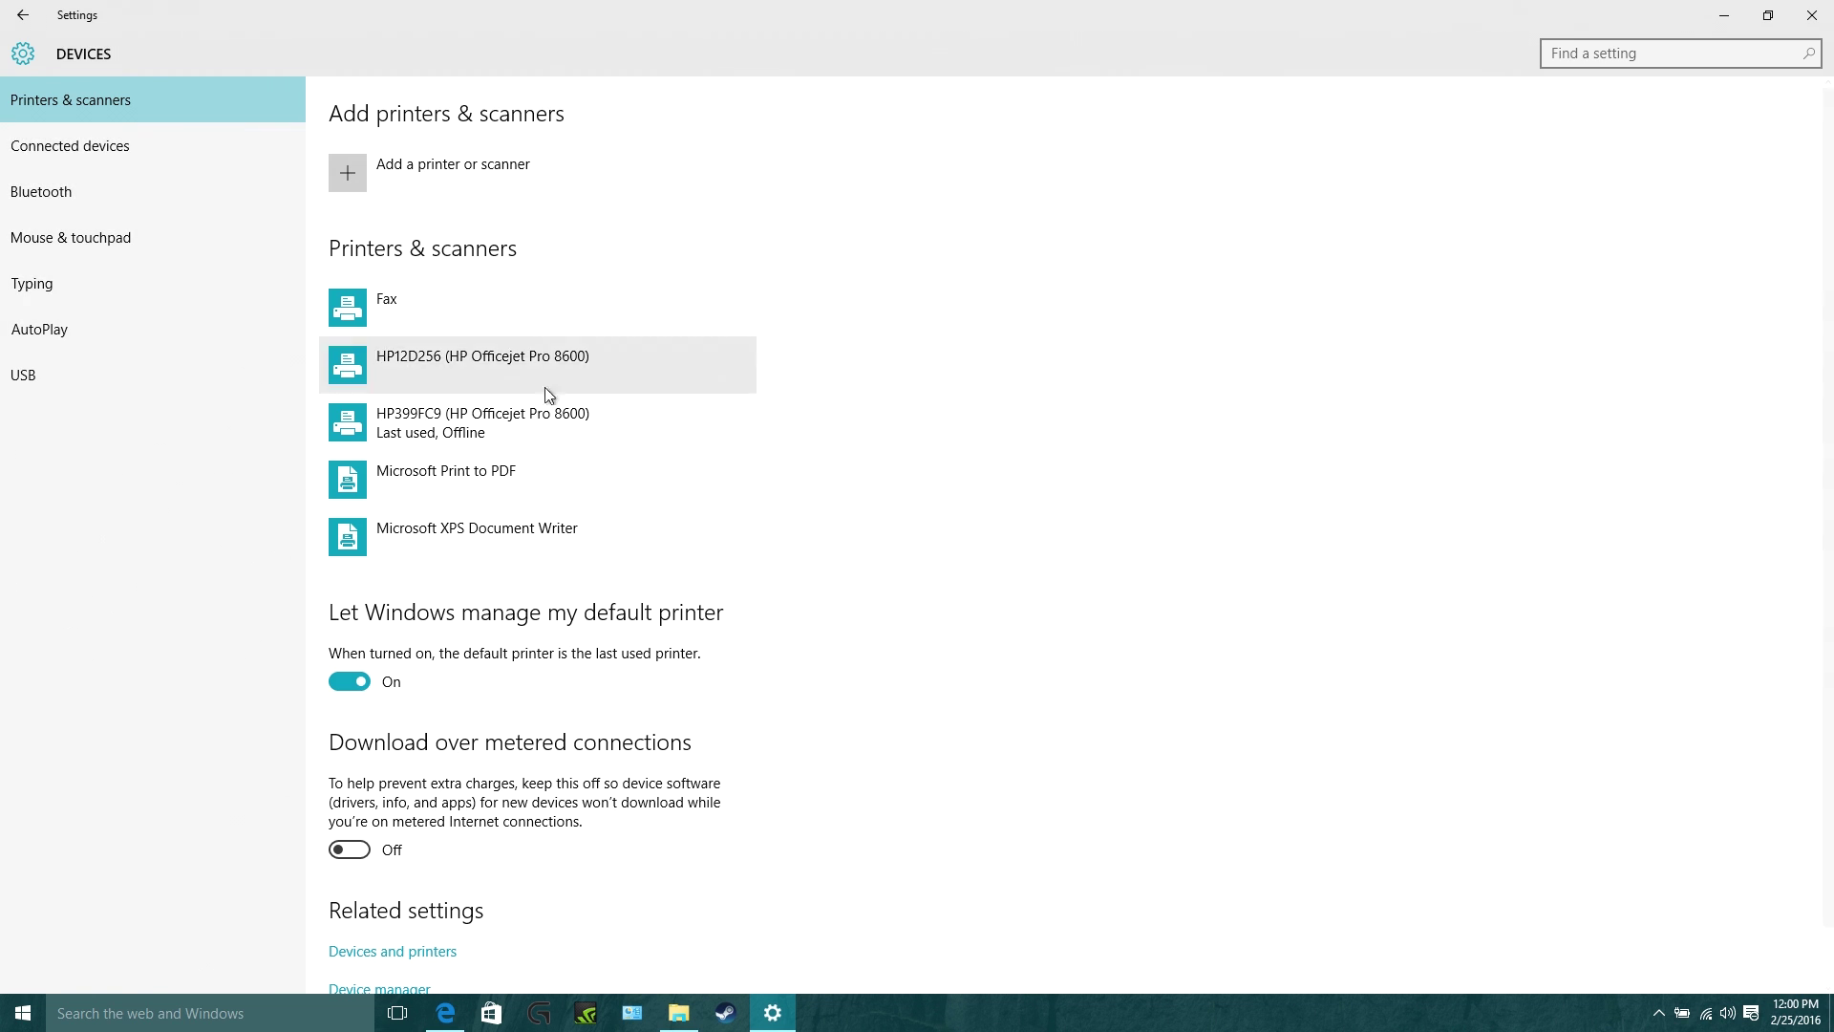
scroll(559, 400, "down", 1)
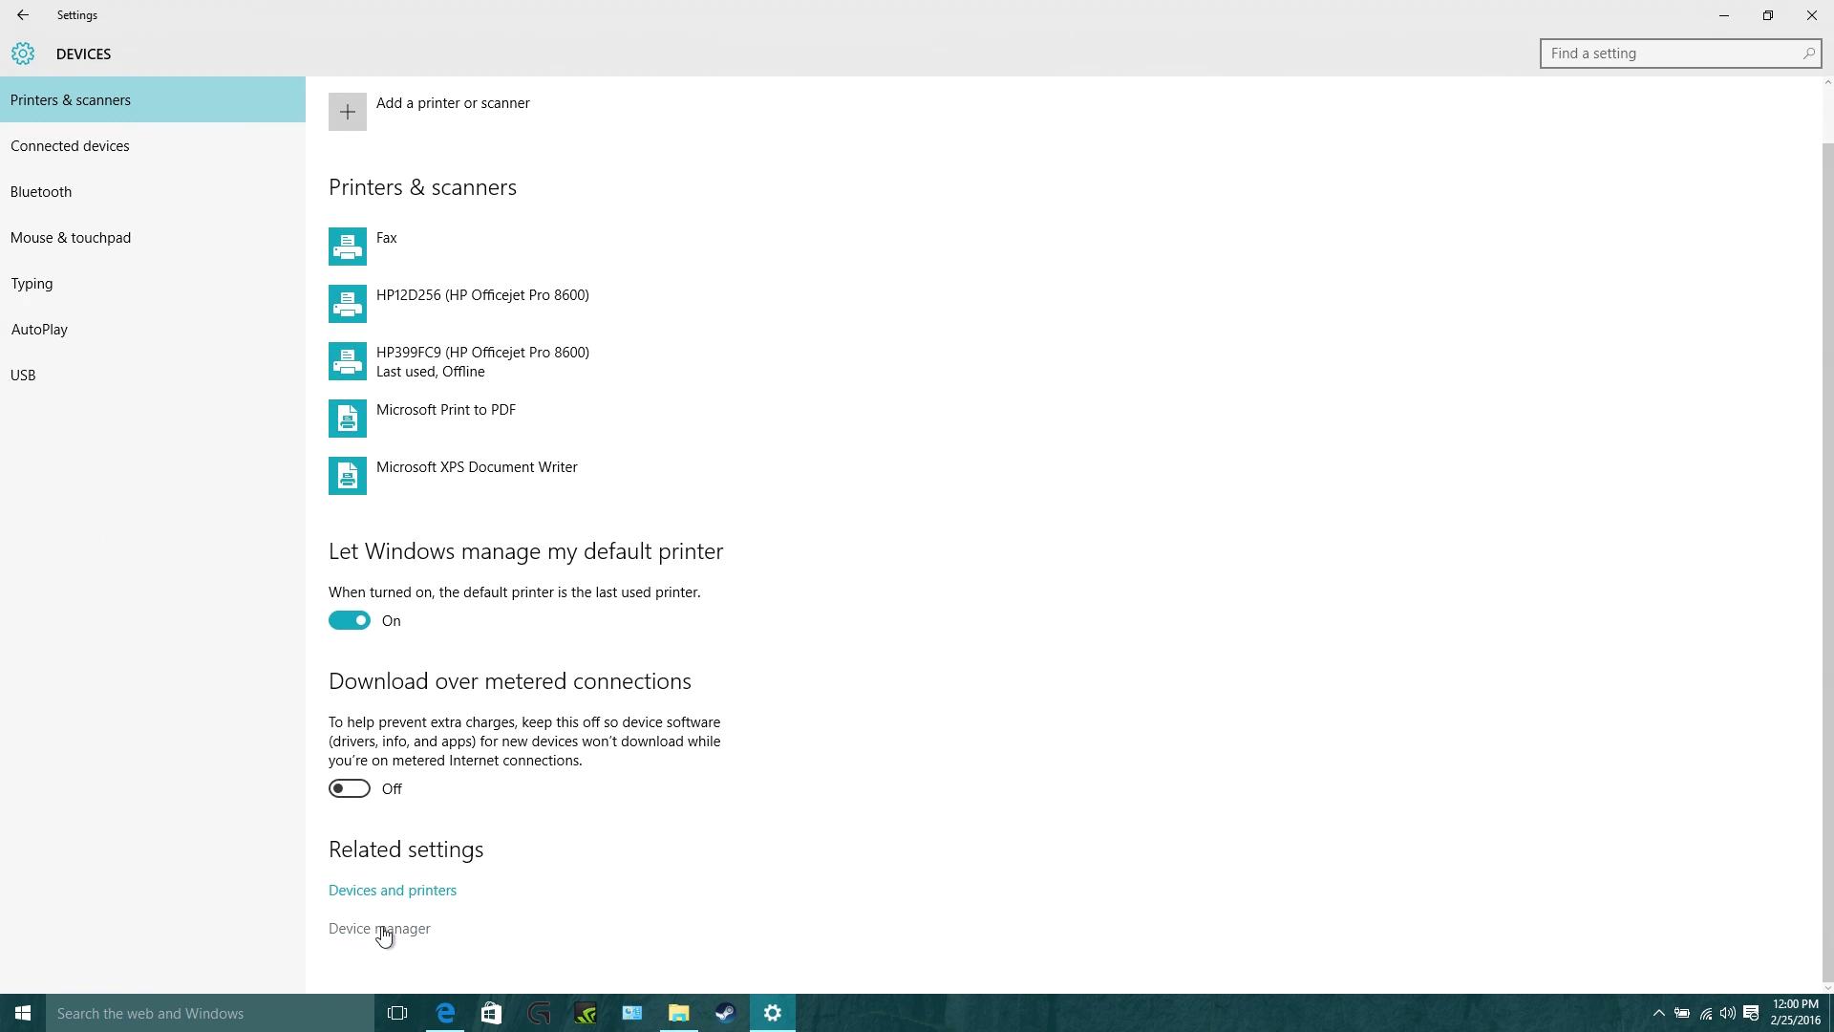
left_click(417, 932)
Minimize Settings, collapse Human Interface Devices and inspect the Elgato-0 under Audio inputs and outputs
left_click_drag(577, 57, 1083, 225)
left_click(1741, 19)
left_click(1741, 19)
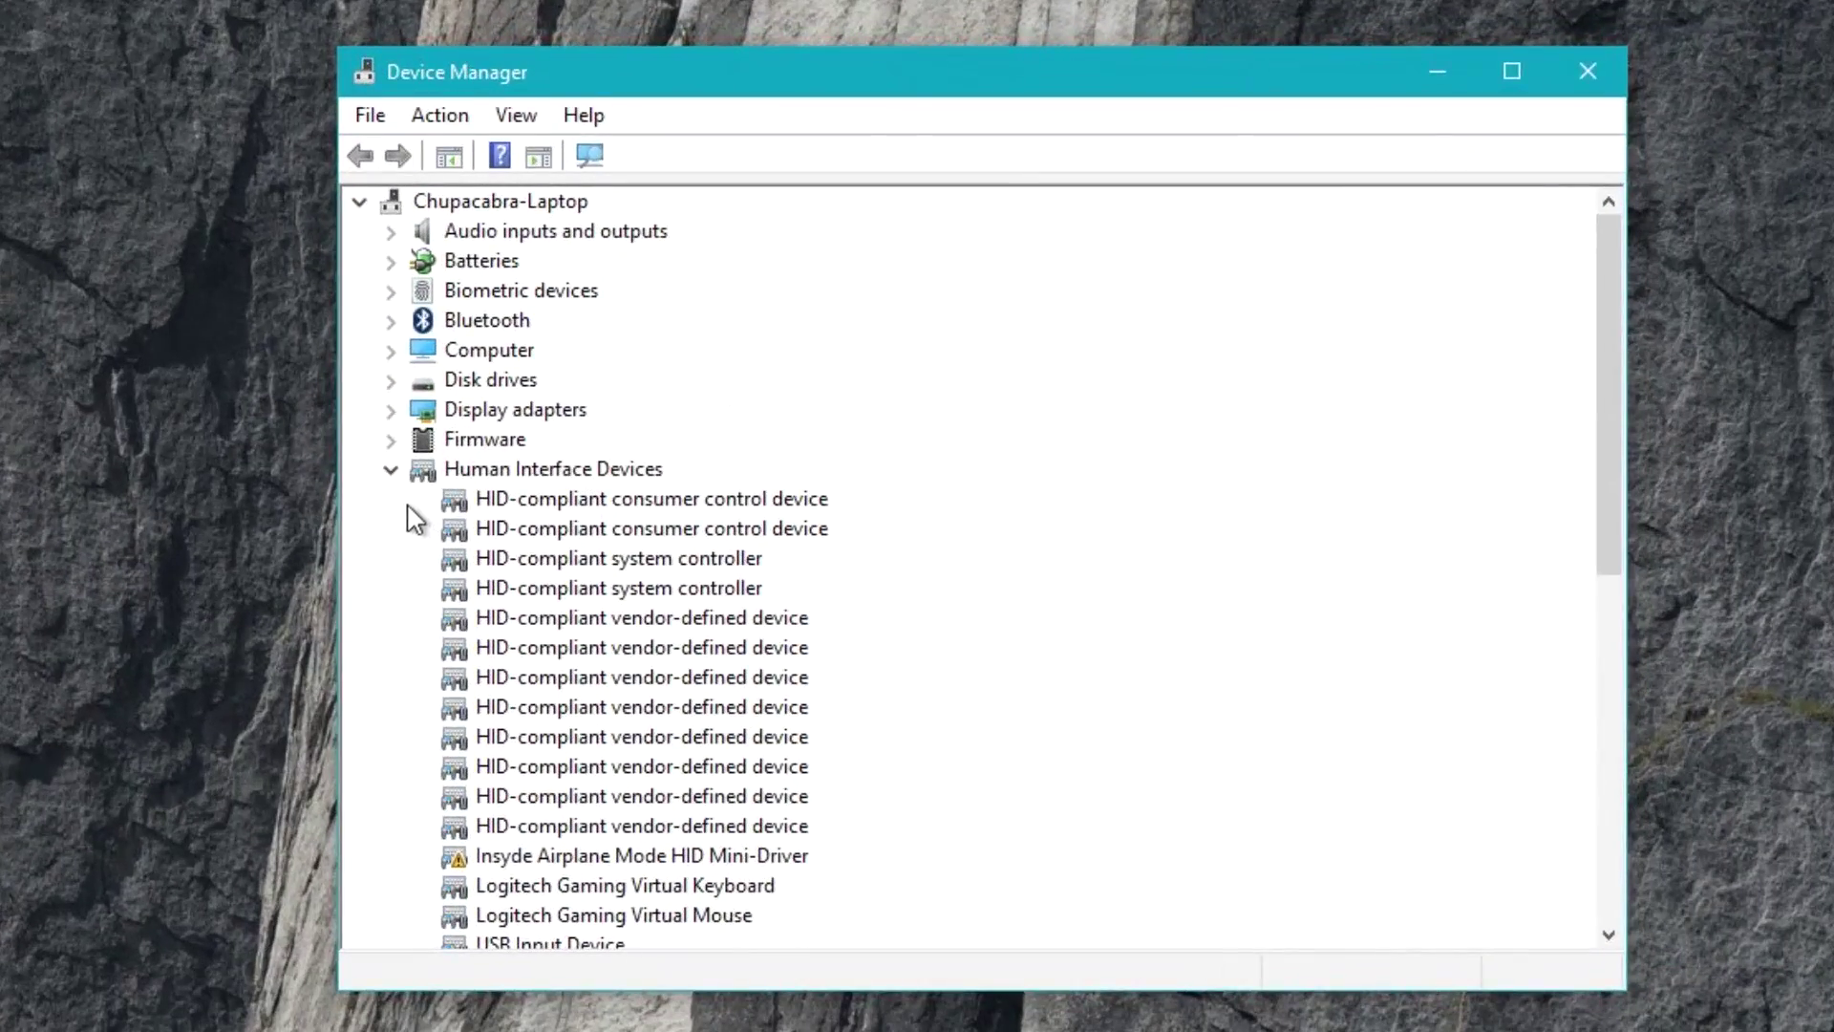
left_click(434, 466)
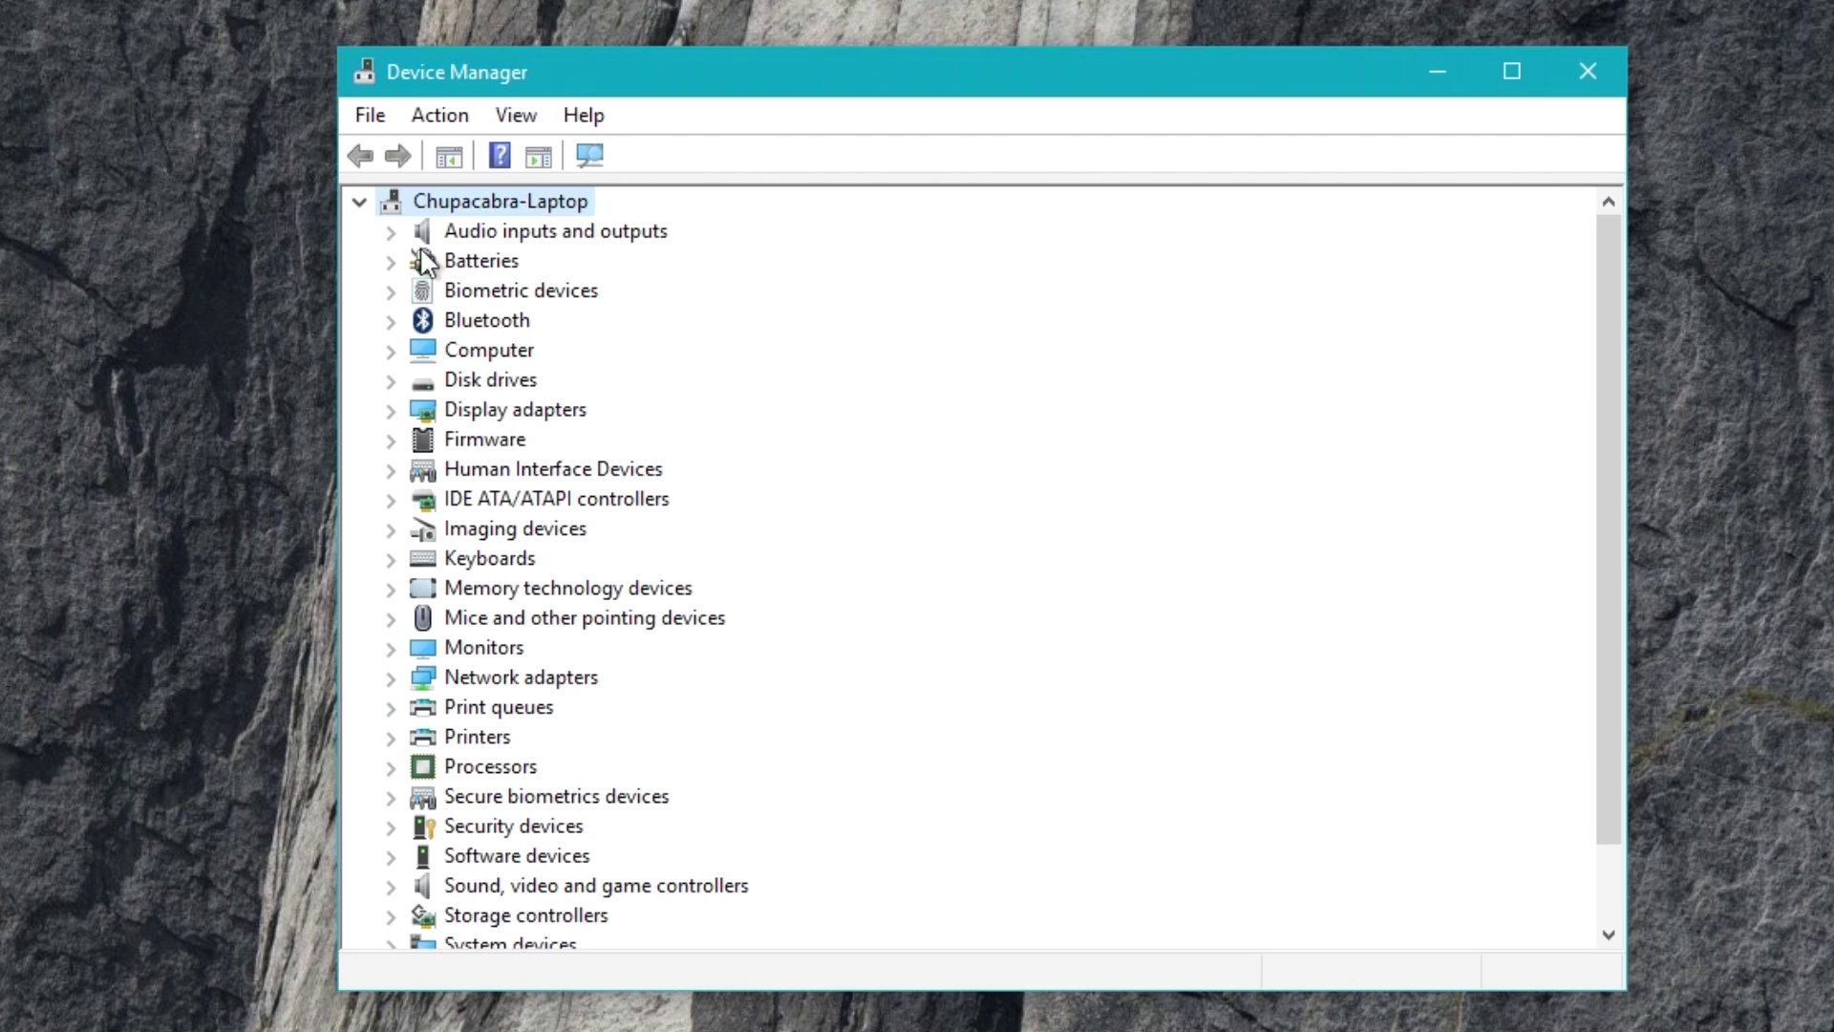
left_click(391, 231)
left_click(589, 265)
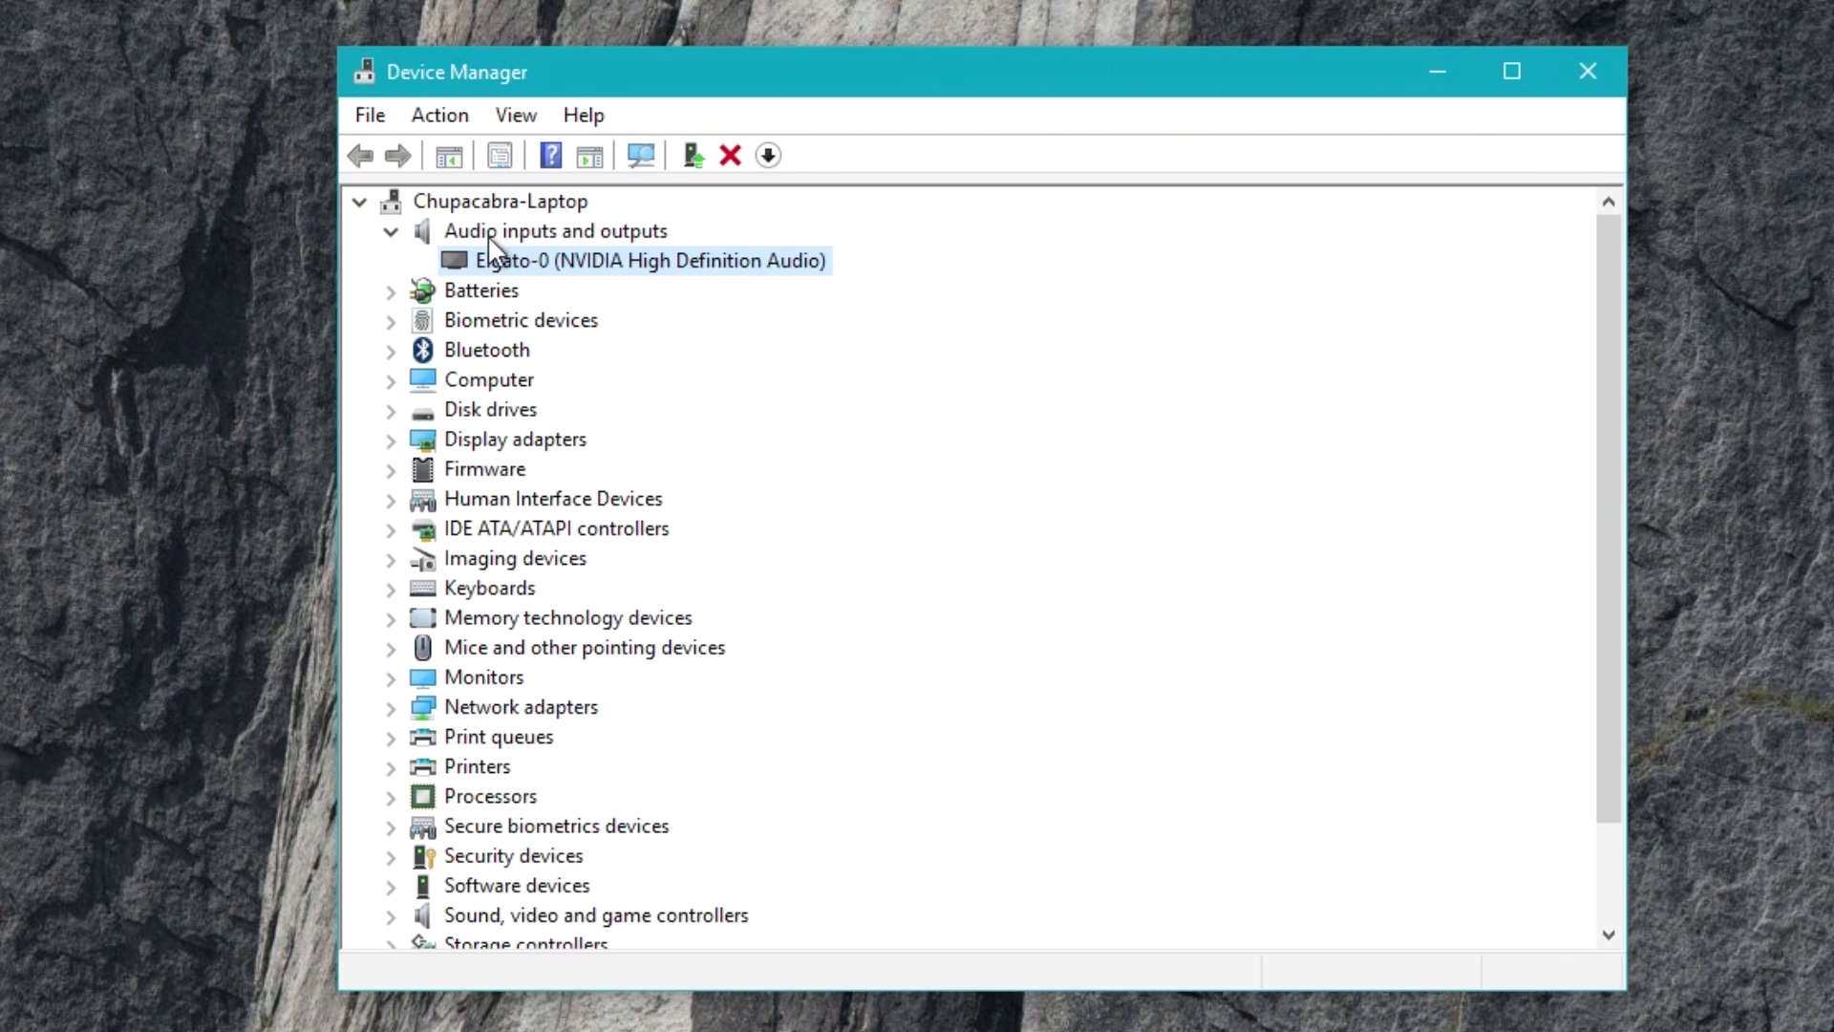
left_click(391, 232)
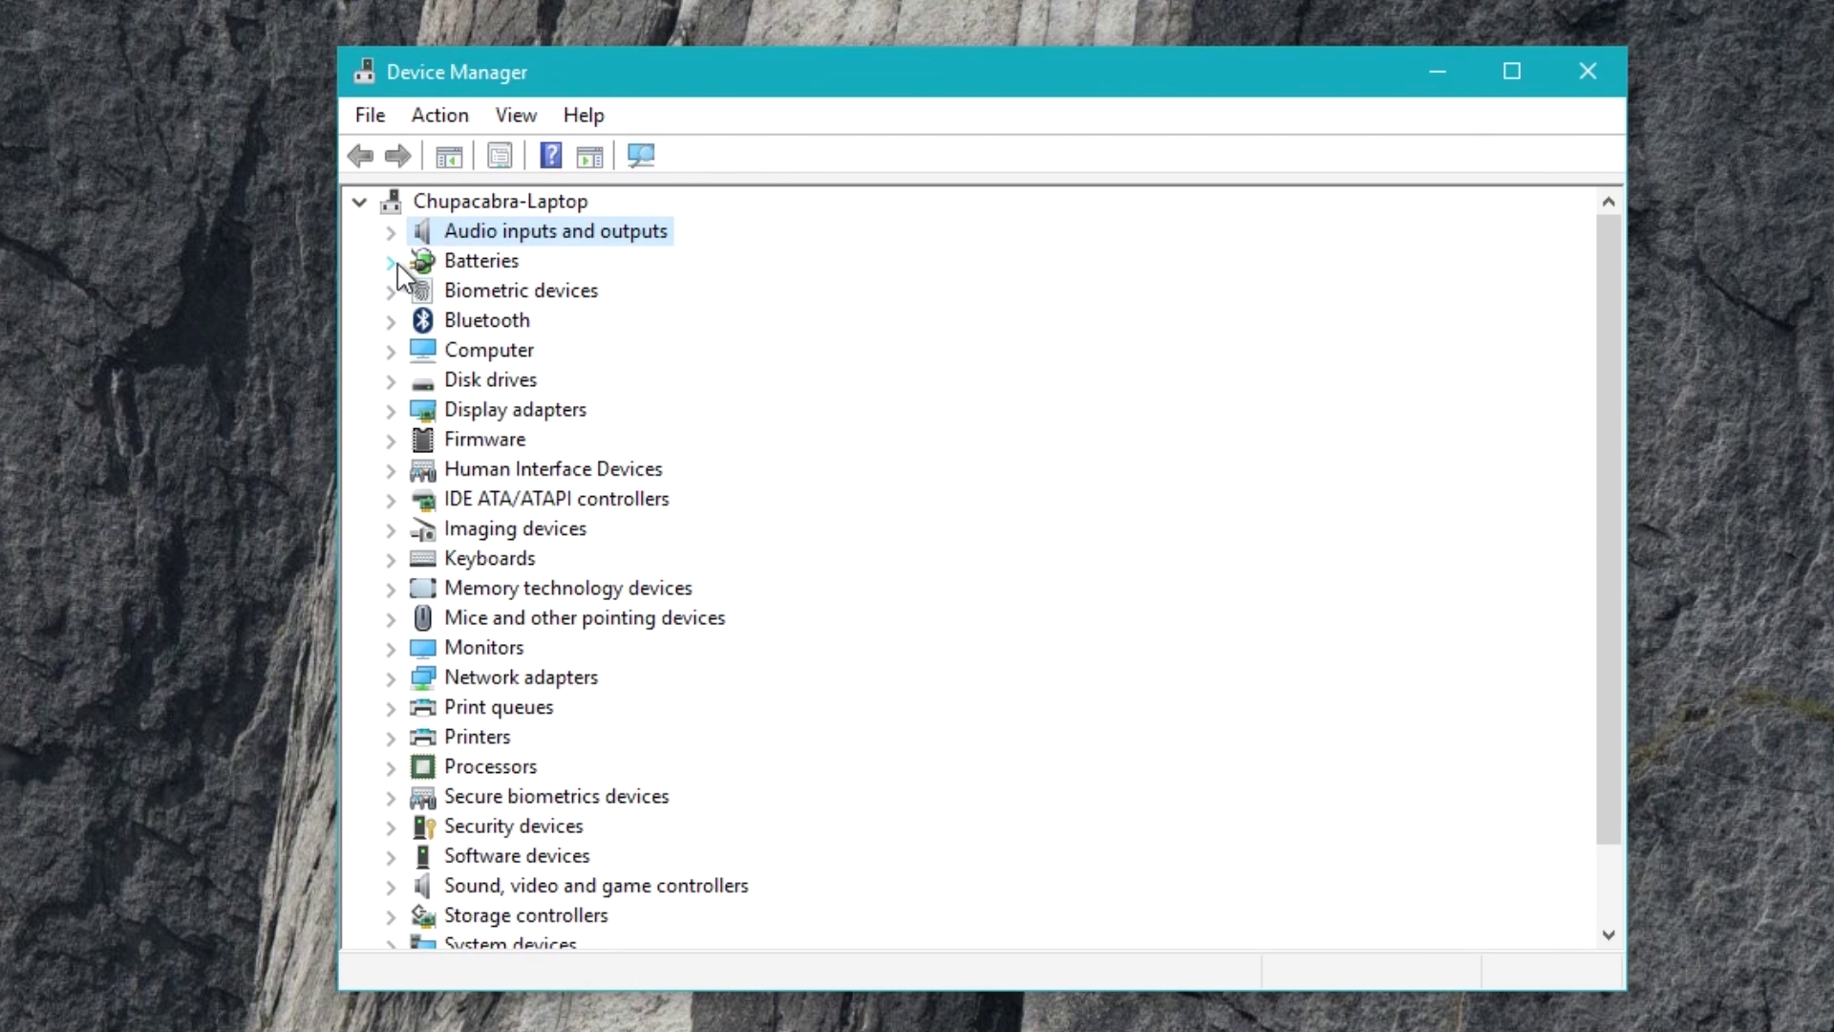
Briefly expand Batteries, Biometric devices and Bluetooth, then select Imaging devices
left_click(391, 261)
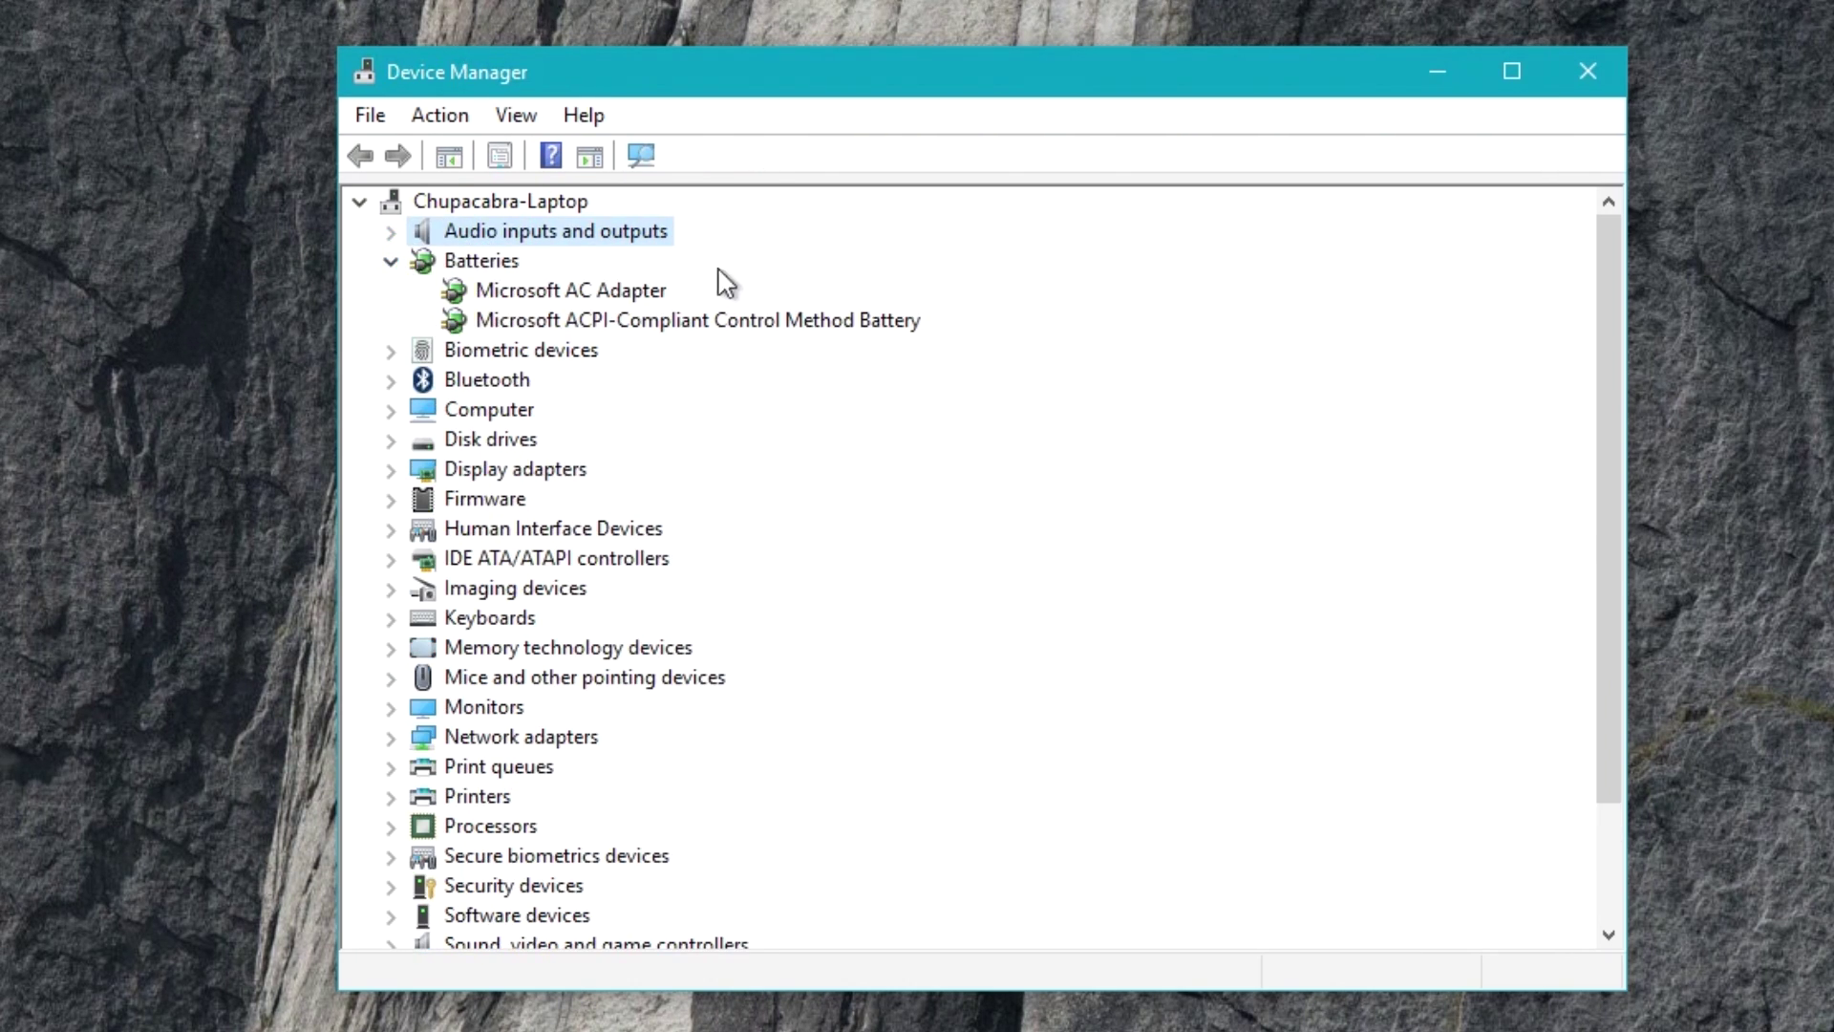
left_click(391, 261)
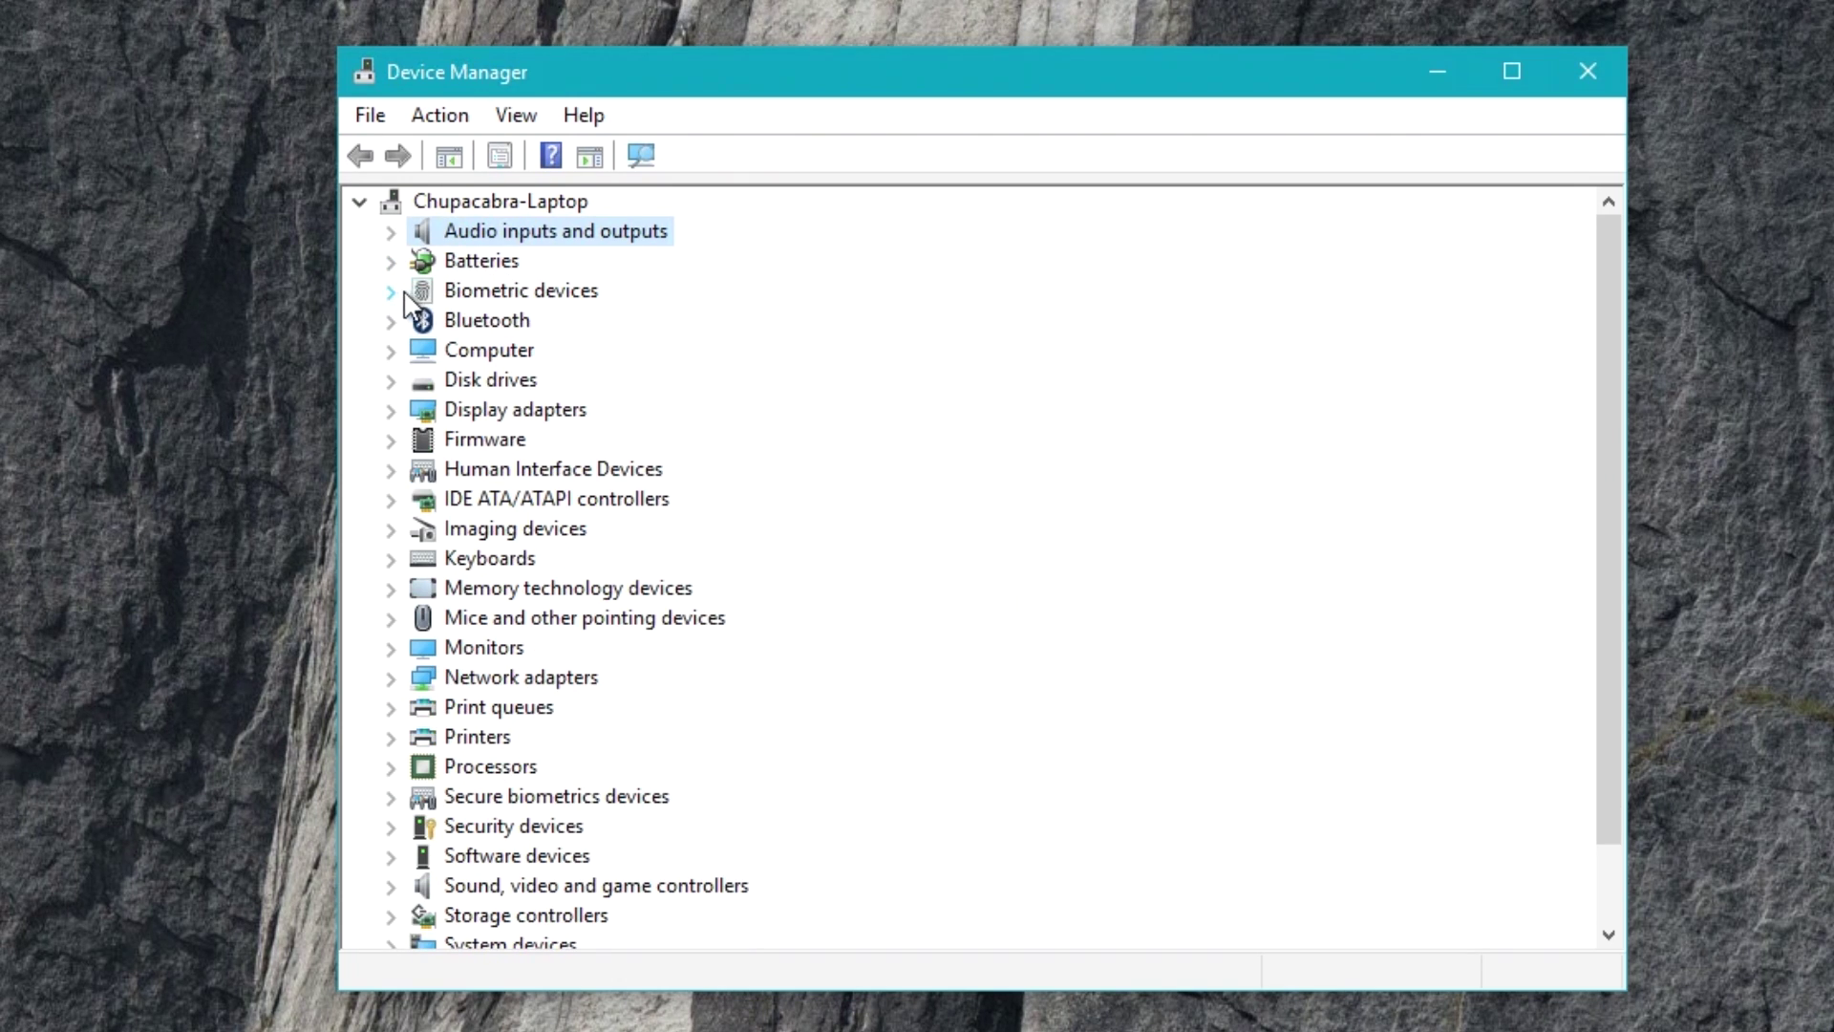
left_click(392, 291)
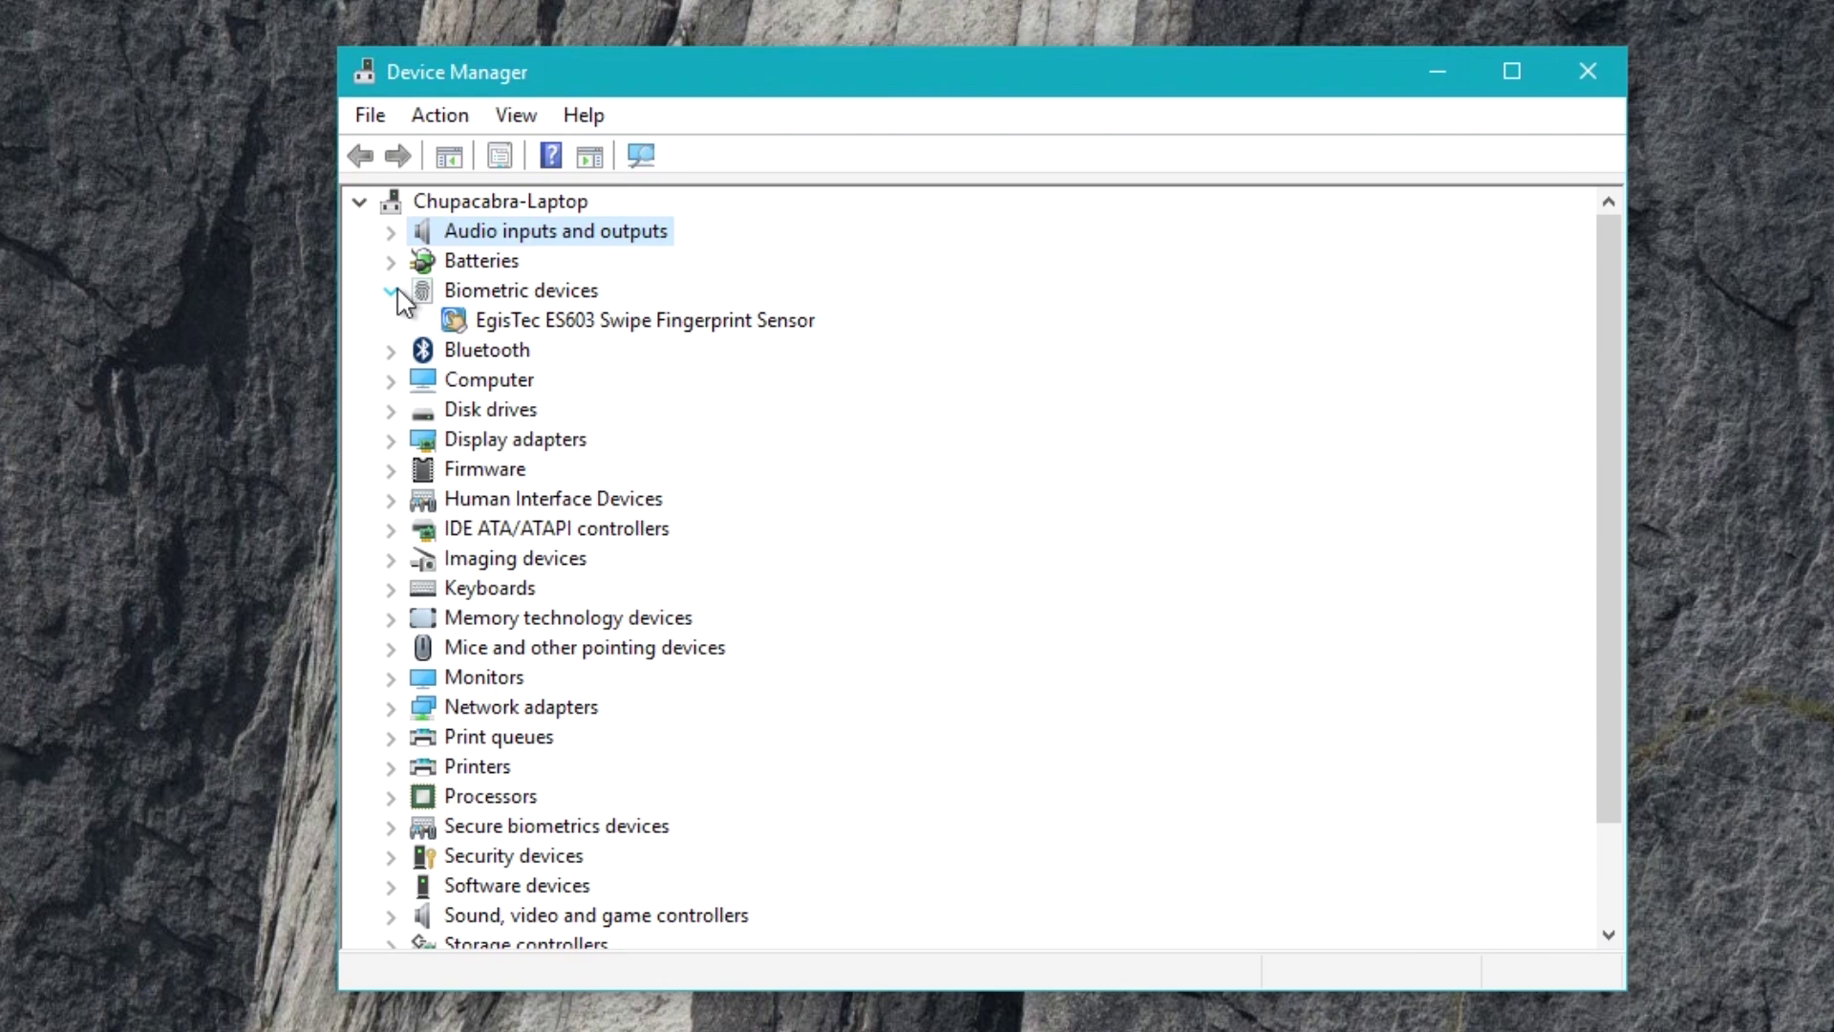
left_click(392, 292)
left_click(391, 322)
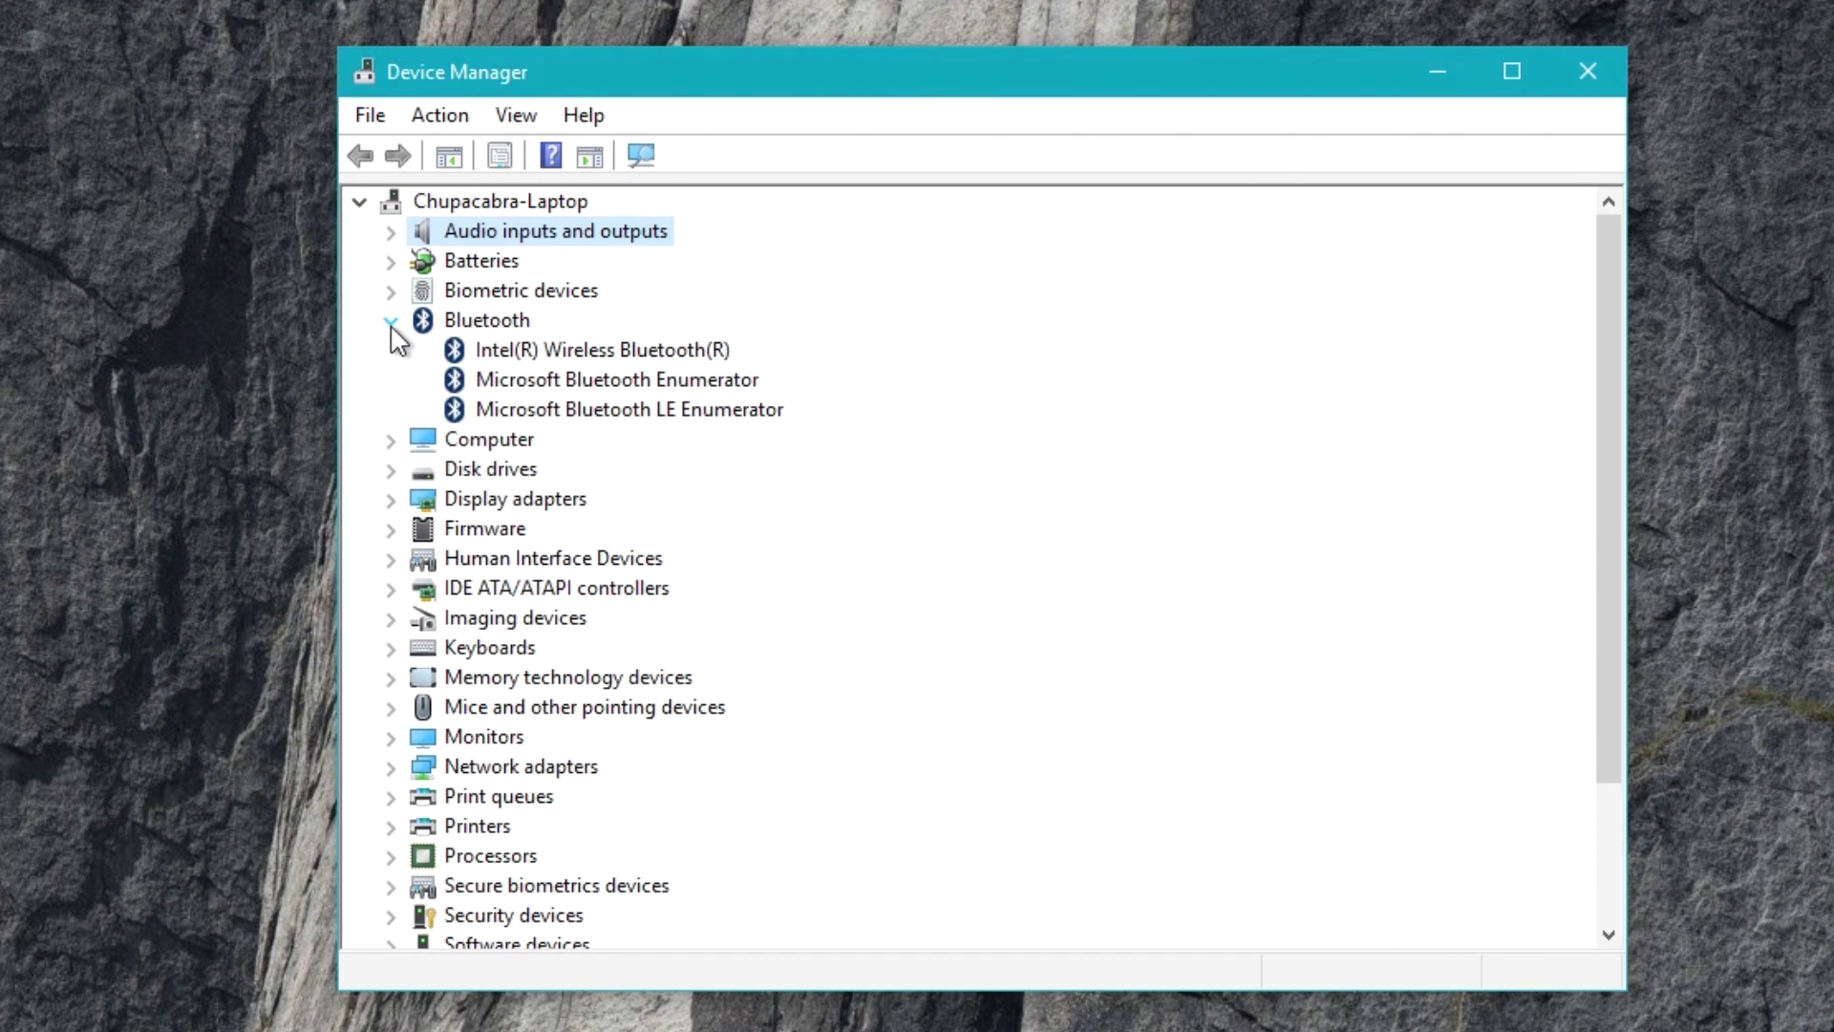
left_click(391, 325)
scroll(669, 487, "down", 1)
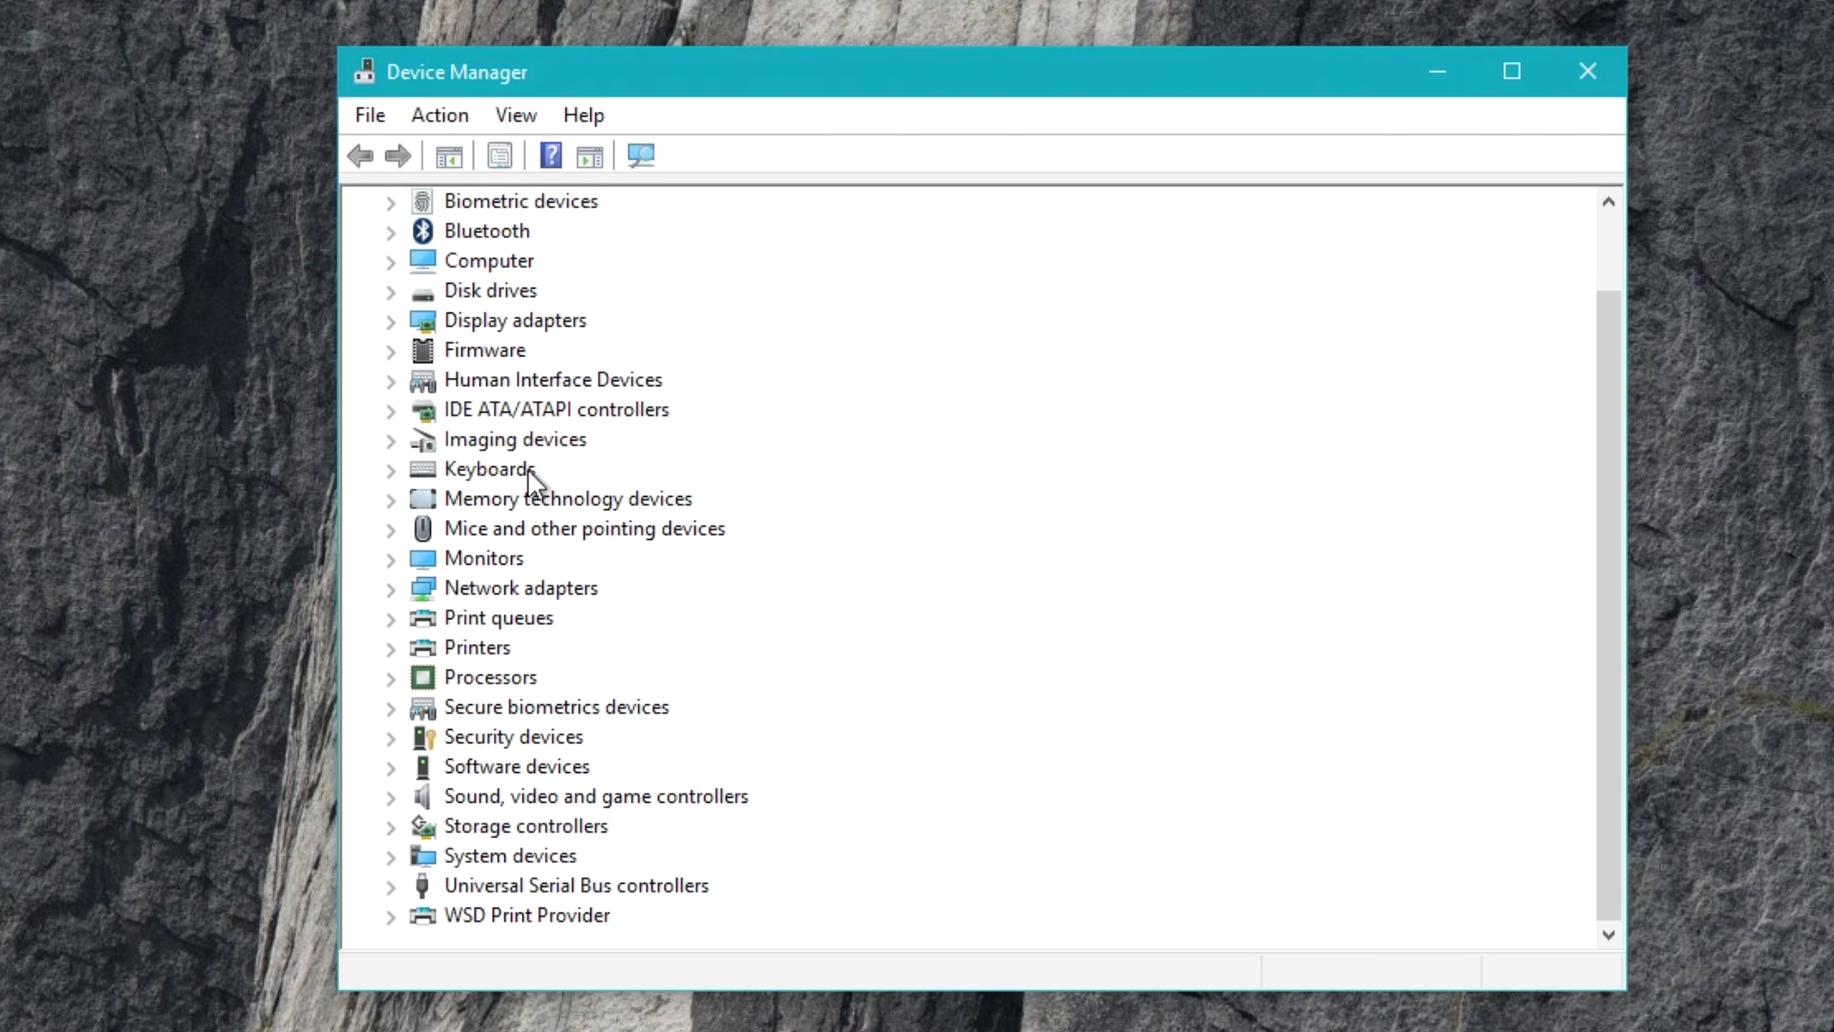
left_click(514, 435)
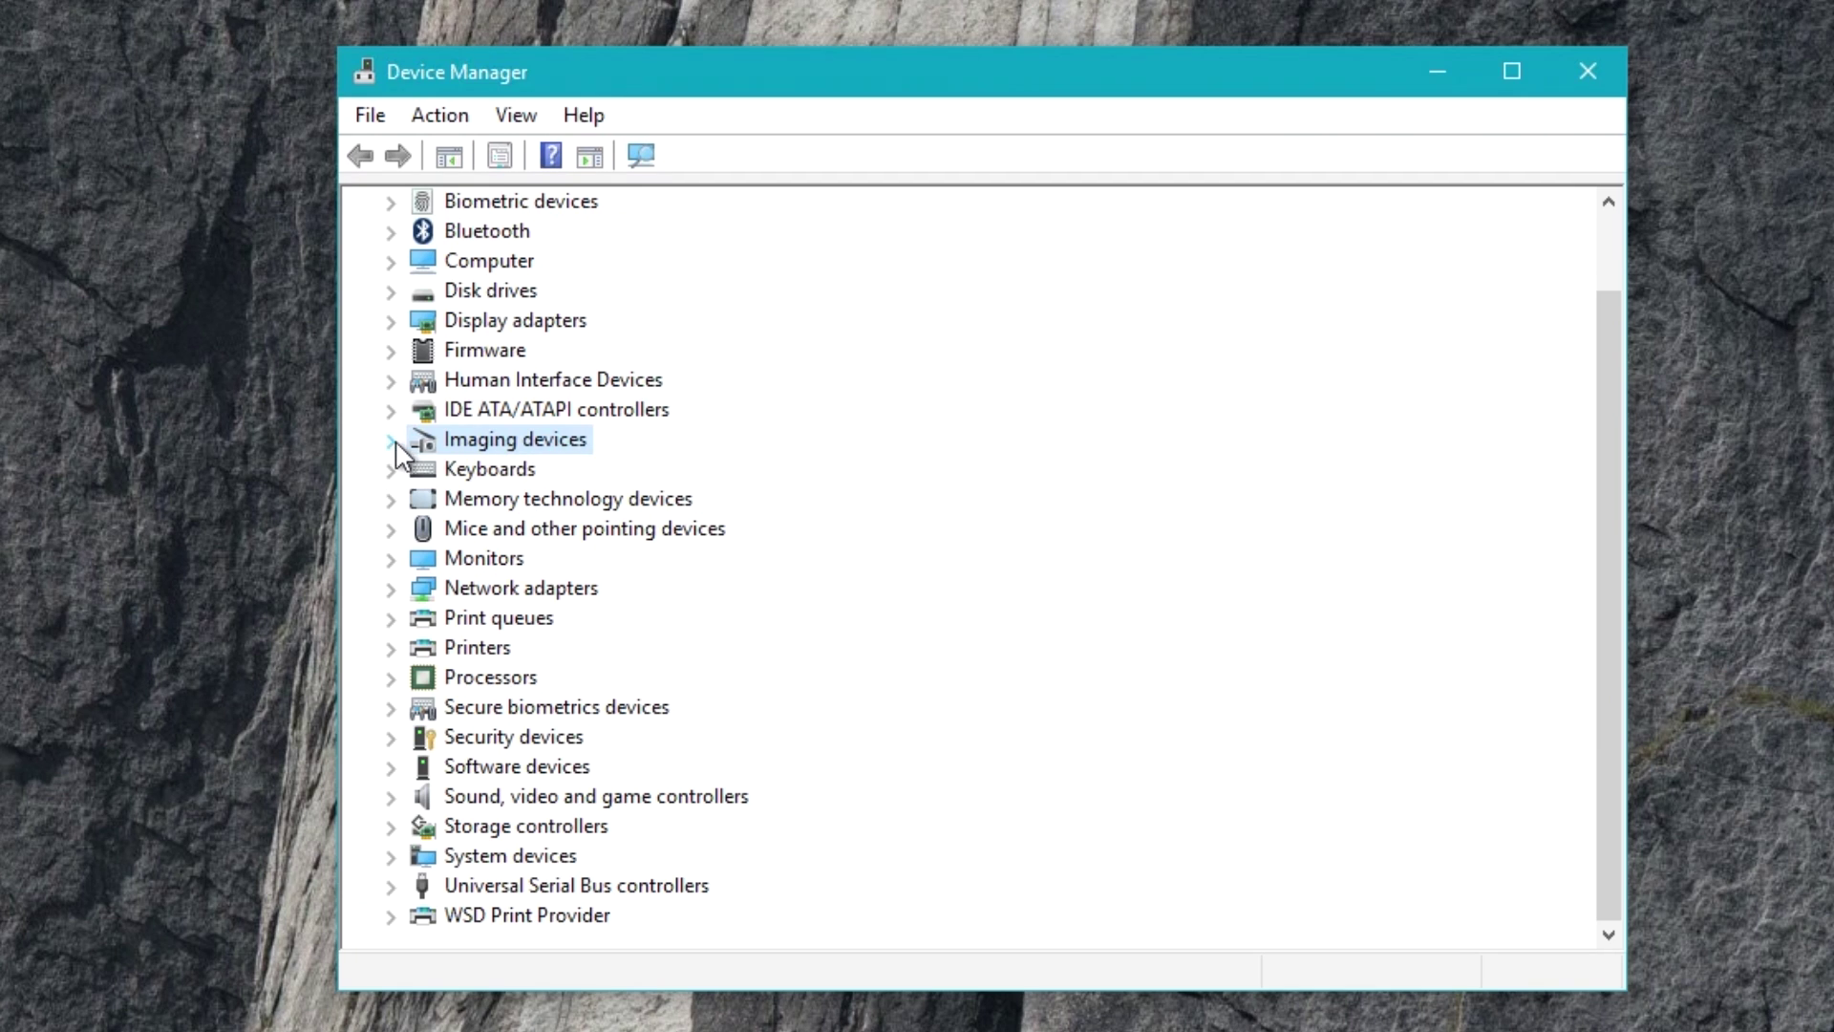
Expand Imaging devices and disable the BisonCam, NB Pro webcam, answering Yes to the warning
left_click(391, 440)
left_click(506, 471)
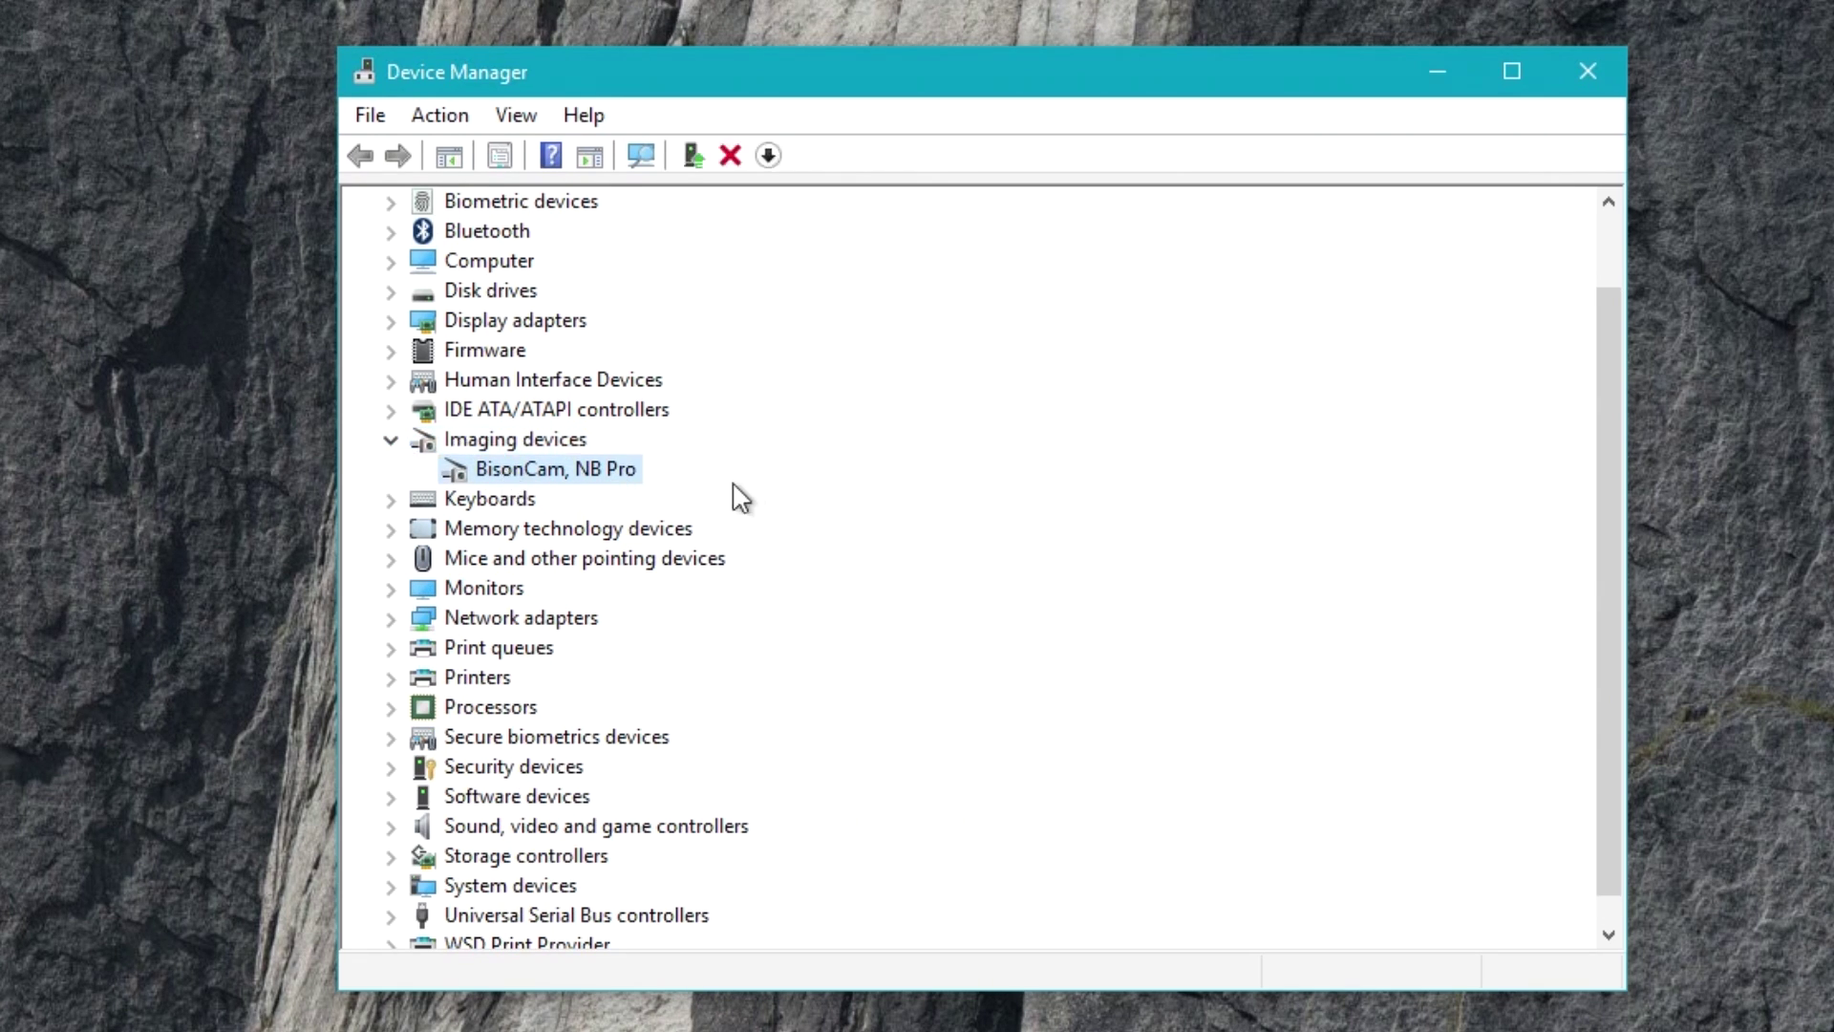
right_click(627, 468)
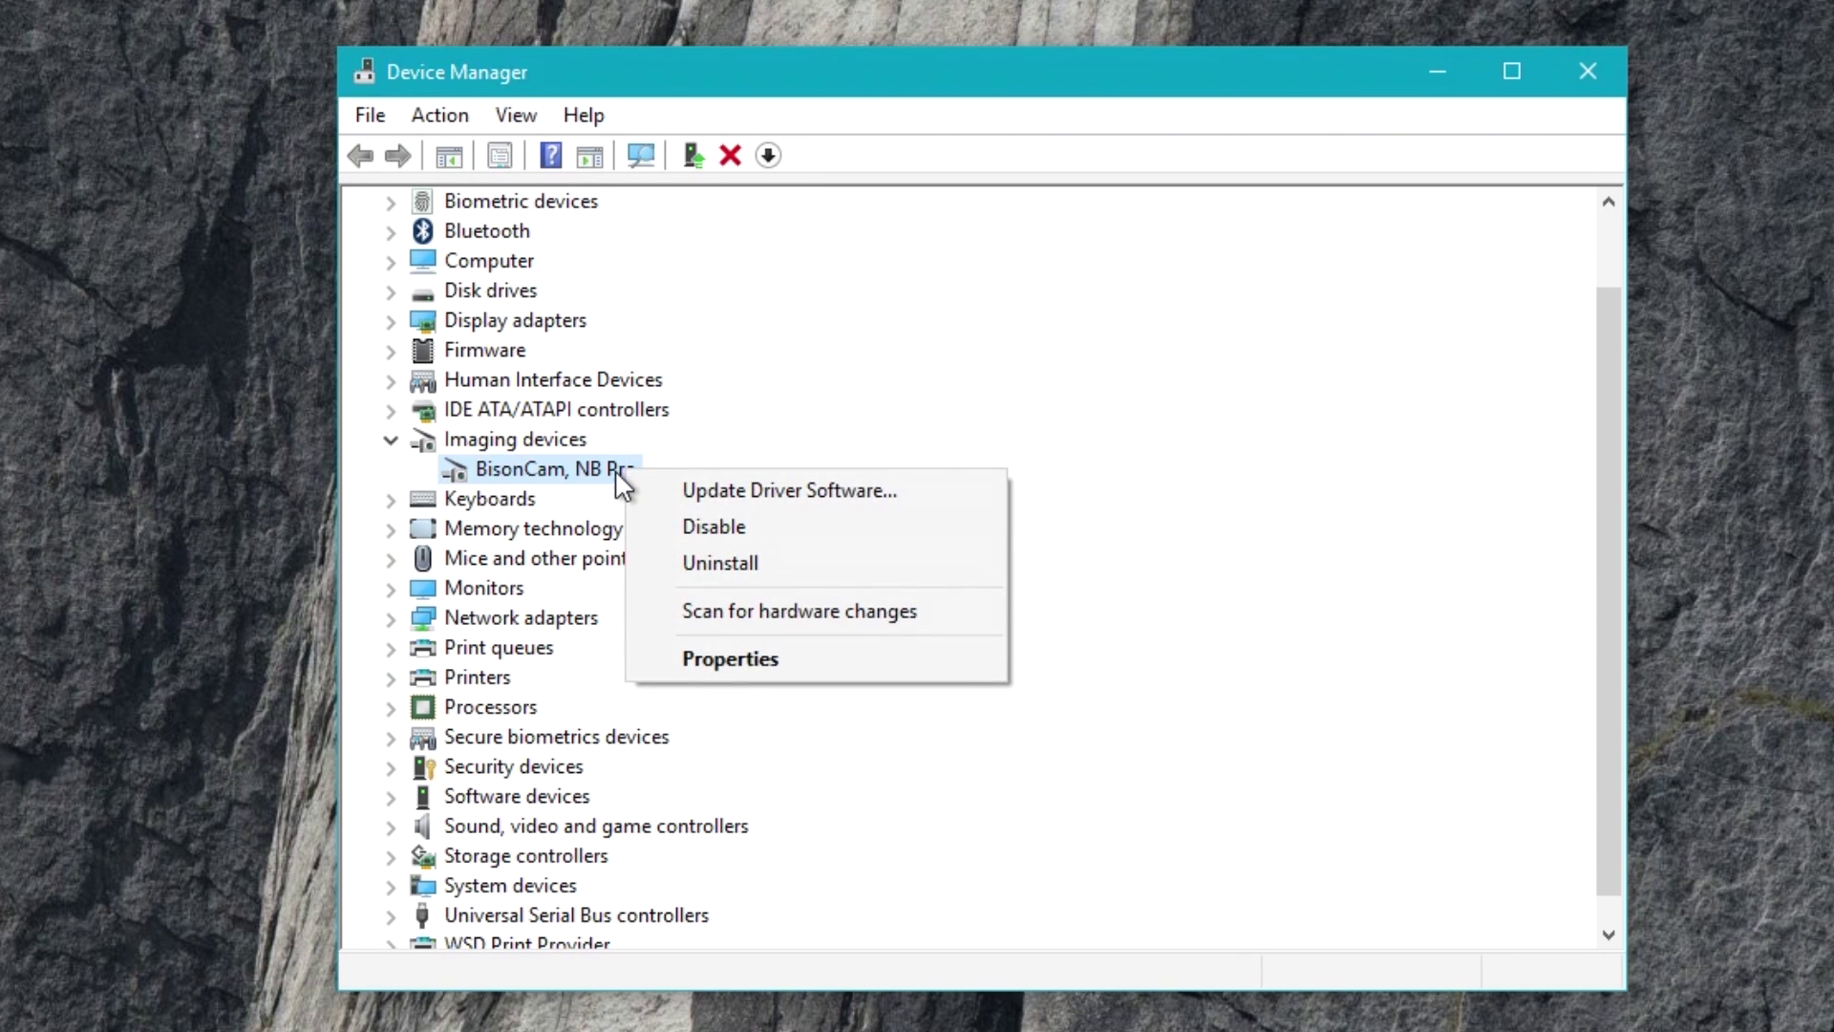
left_click(713, 527)
left_click(998, 603)
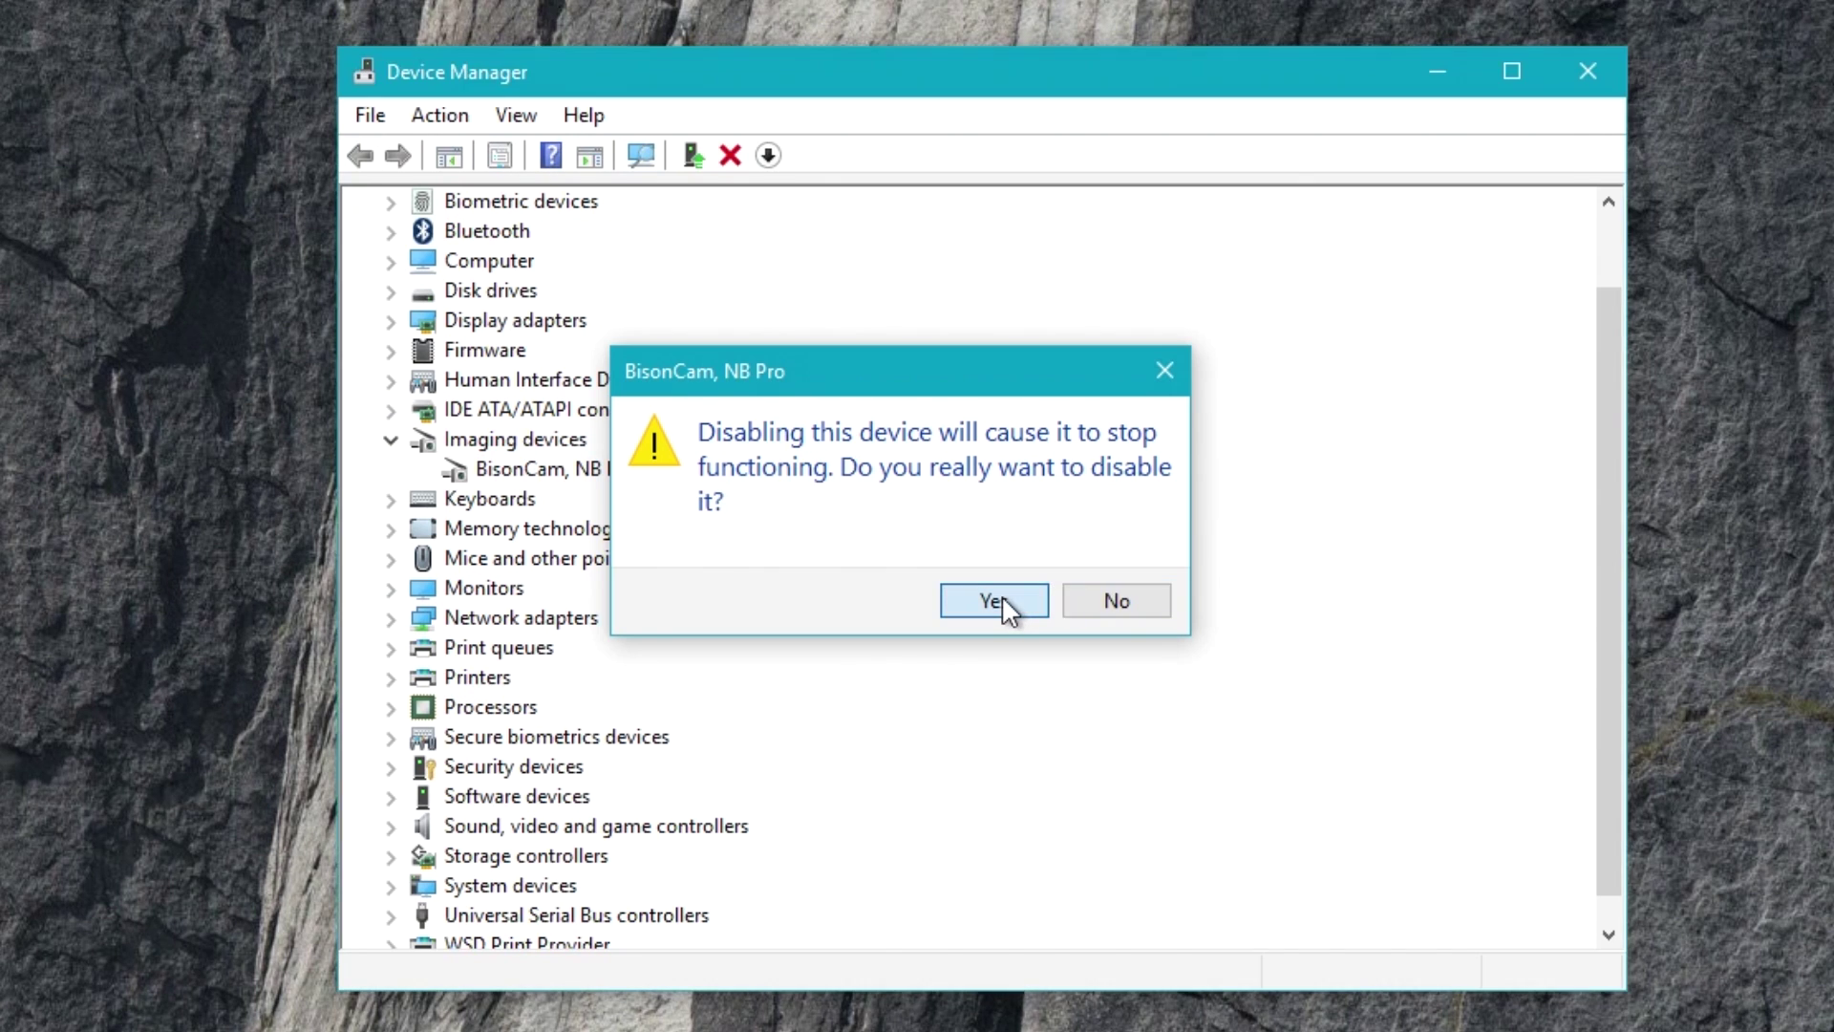